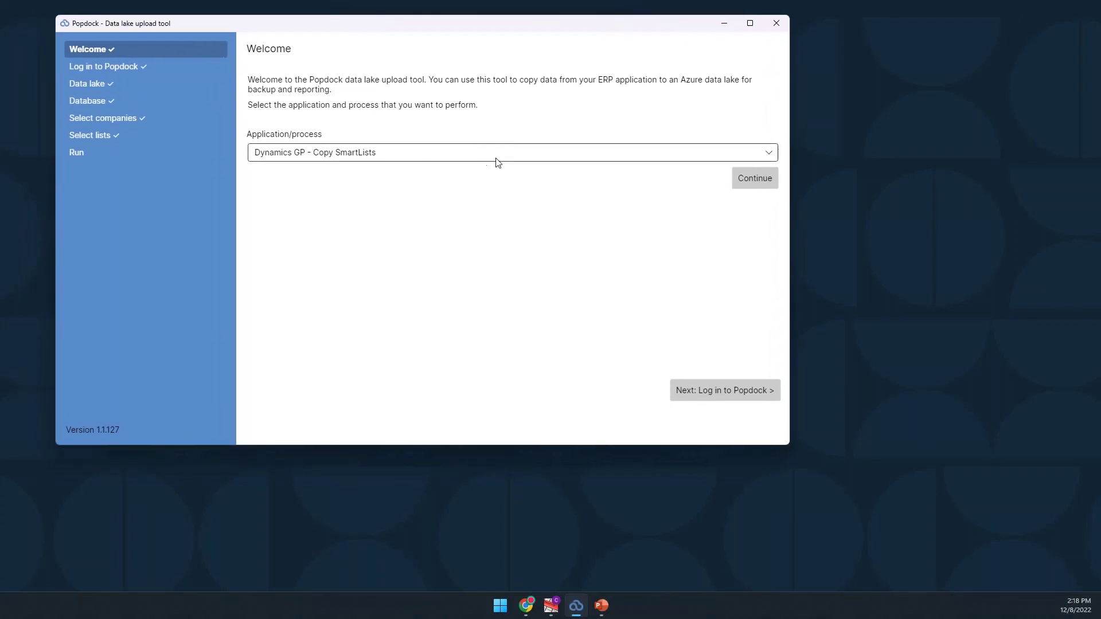
Keep Dynamics GP - Copy SmartLists as the application/process and continue to the Popdock login
click(694, 156)
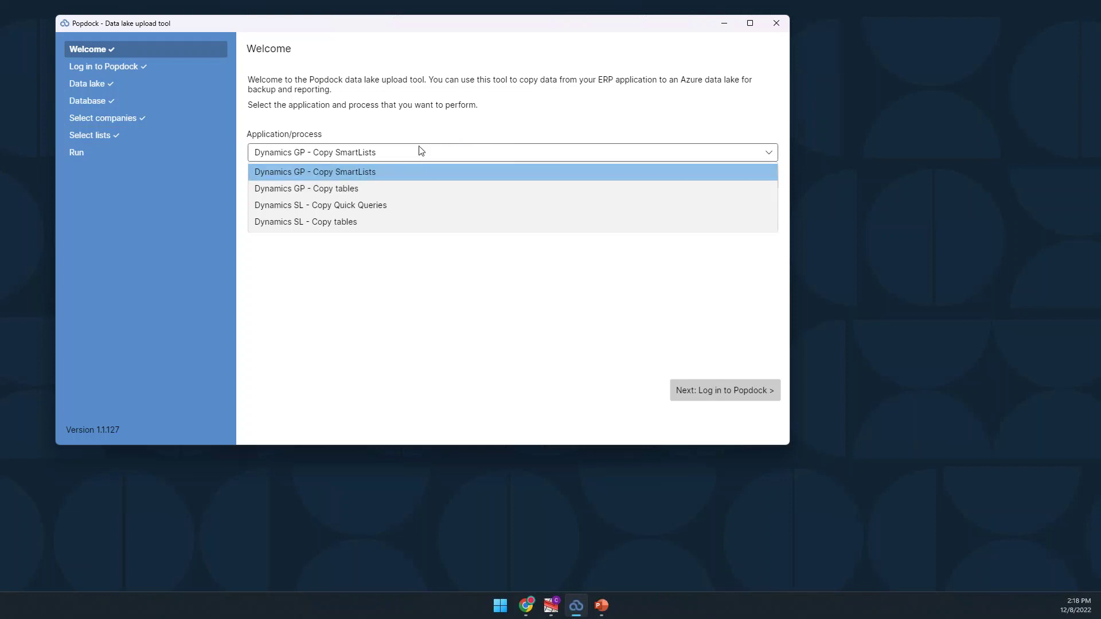
click(456, 126)
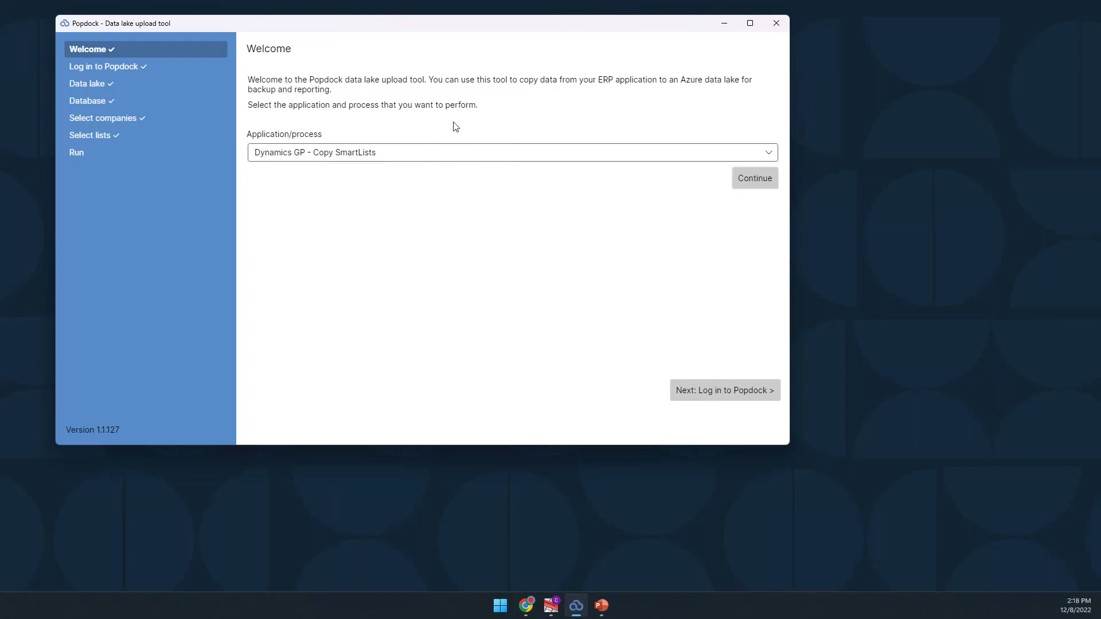
click(745, 180)
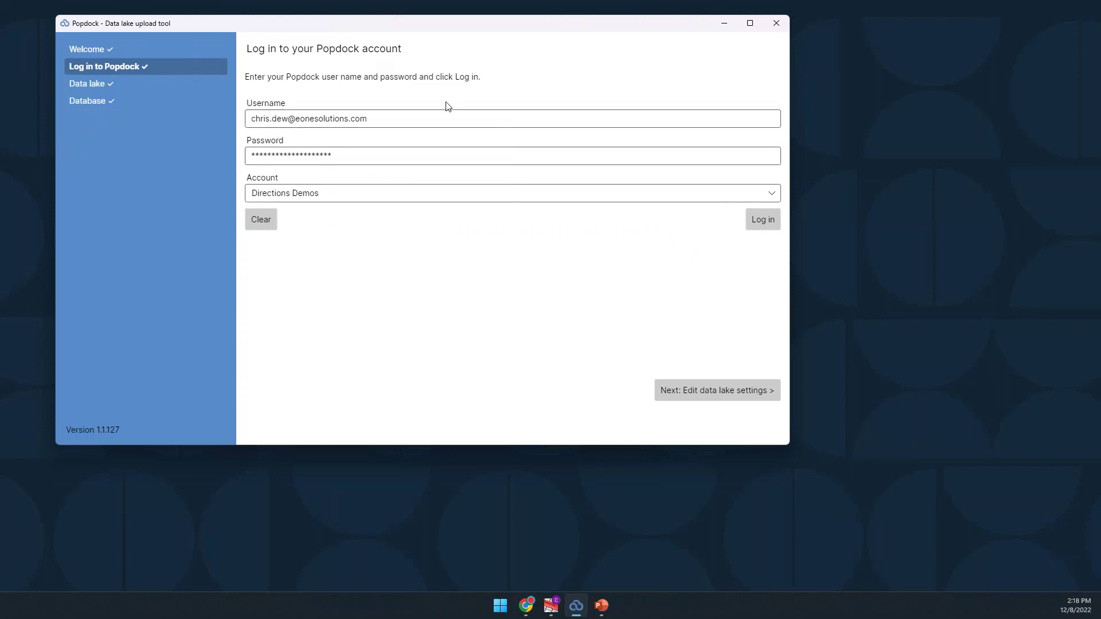
Log in to Popdock with the filled-in credentials under the Directions Demos account
click(331, 196)
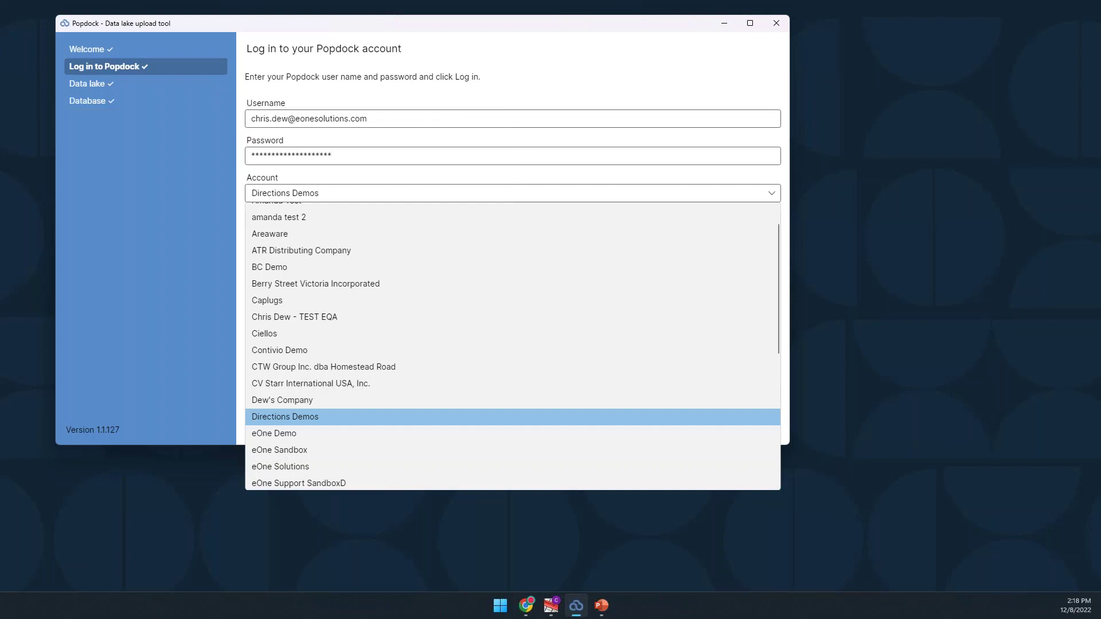
key(Return)
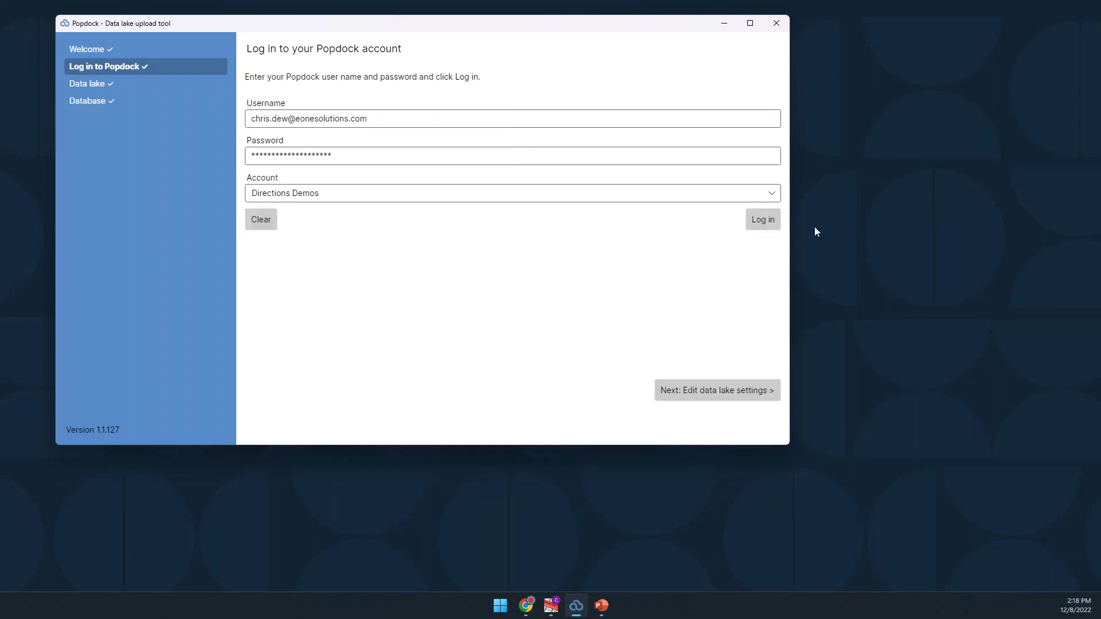
click(771, 228)
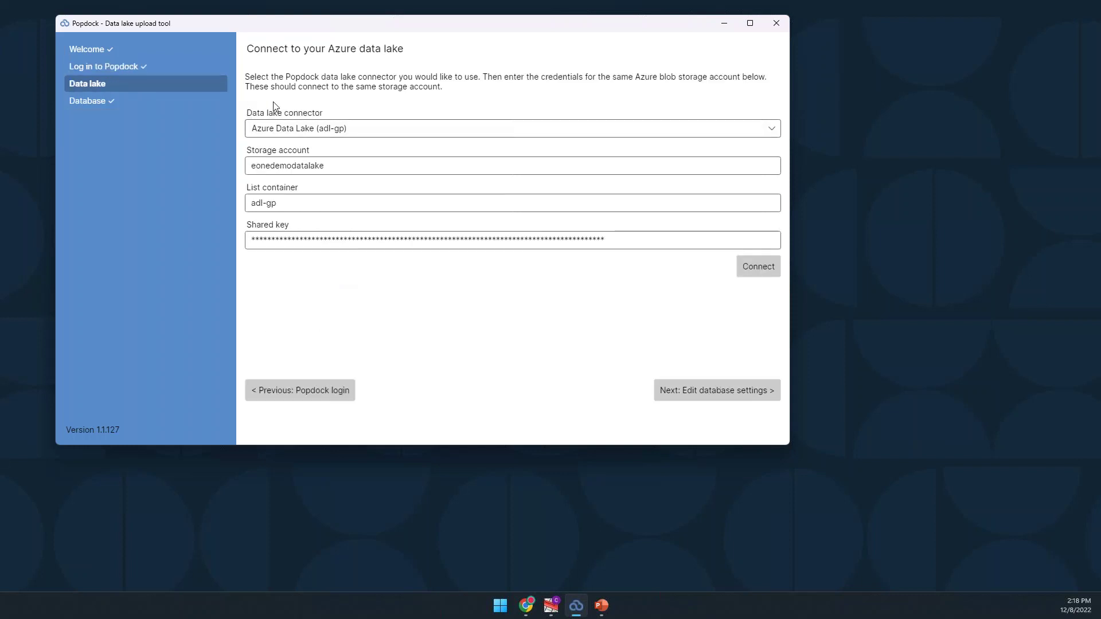
Connect to the Azure data lake using the Azure Data Lake (adl-gp) connector and its filled-in storage credentials
click(326, 130)
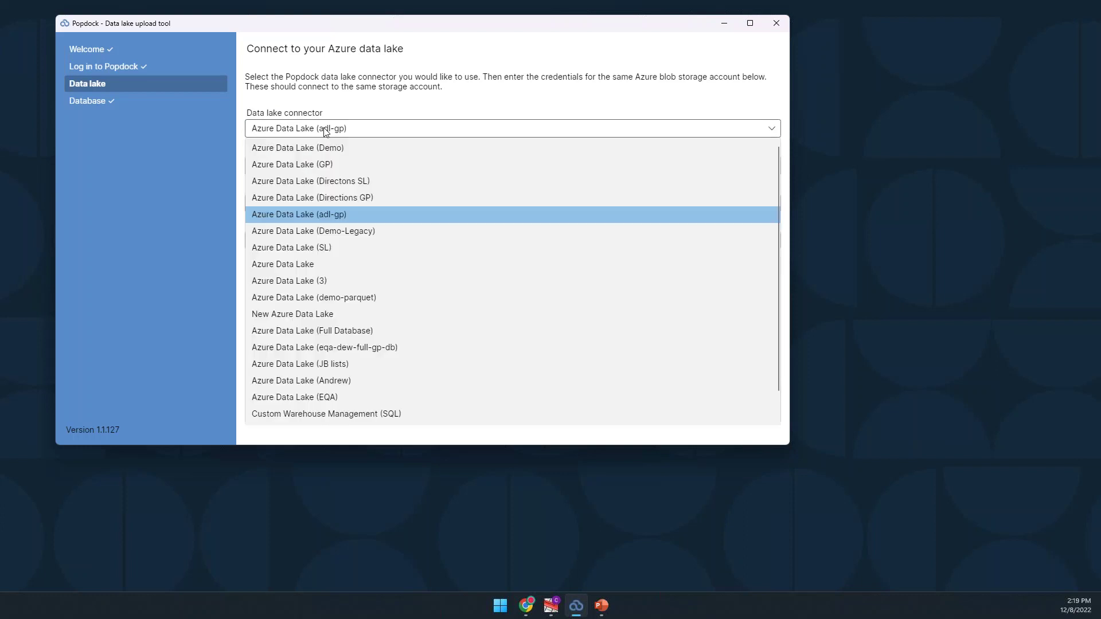
click(326, 131)
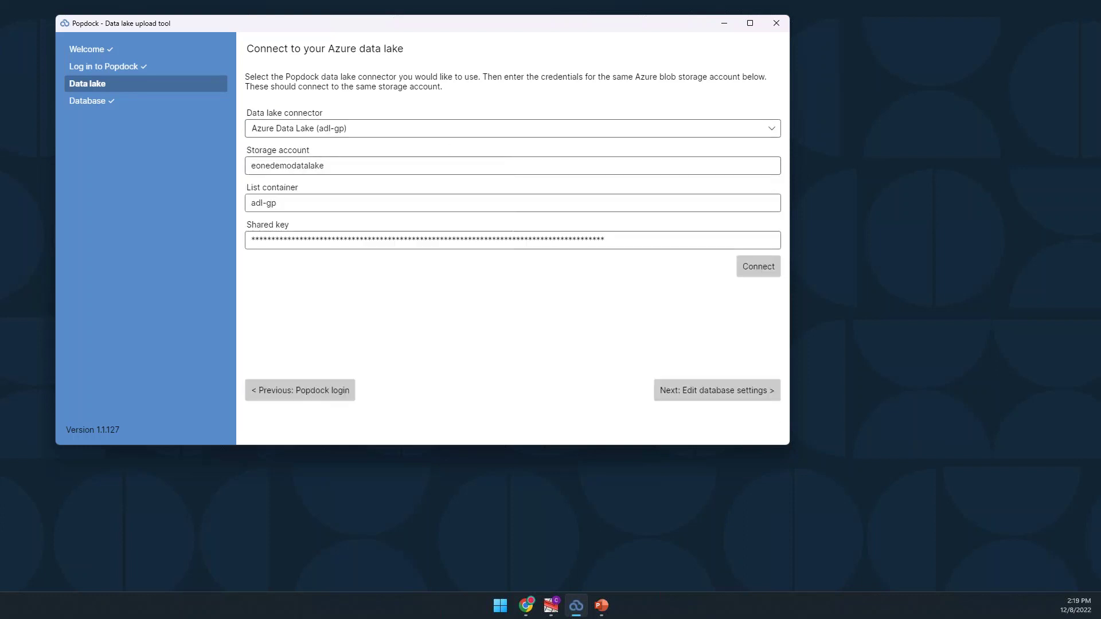
click(748, 264)
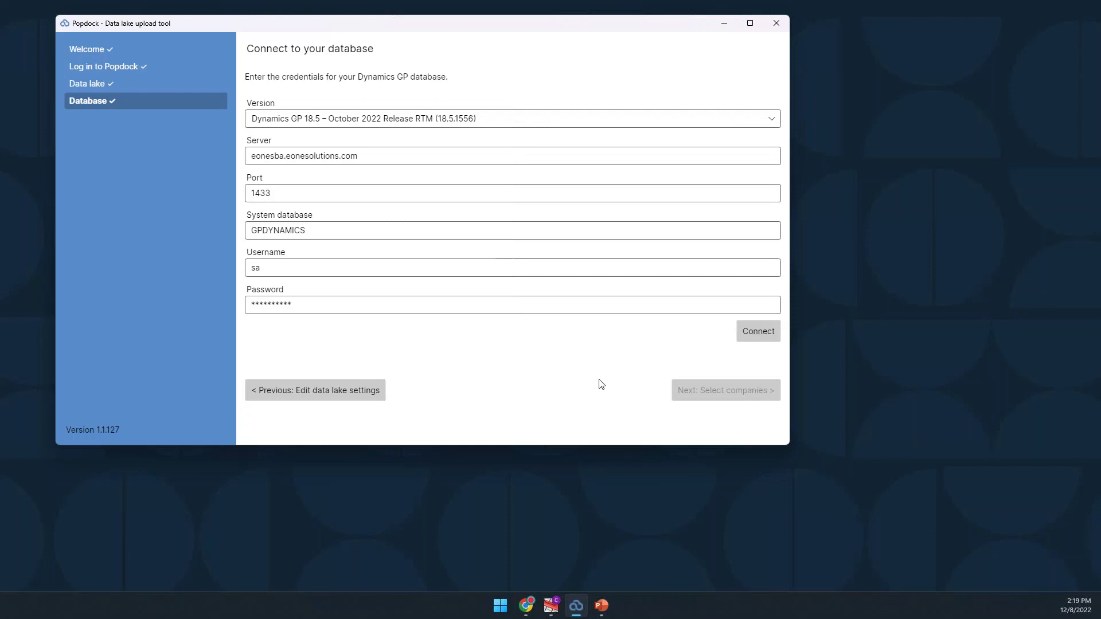
Set the database version to Dynamics GP 2018 RTM (18.00.0400)
click(324, 120)
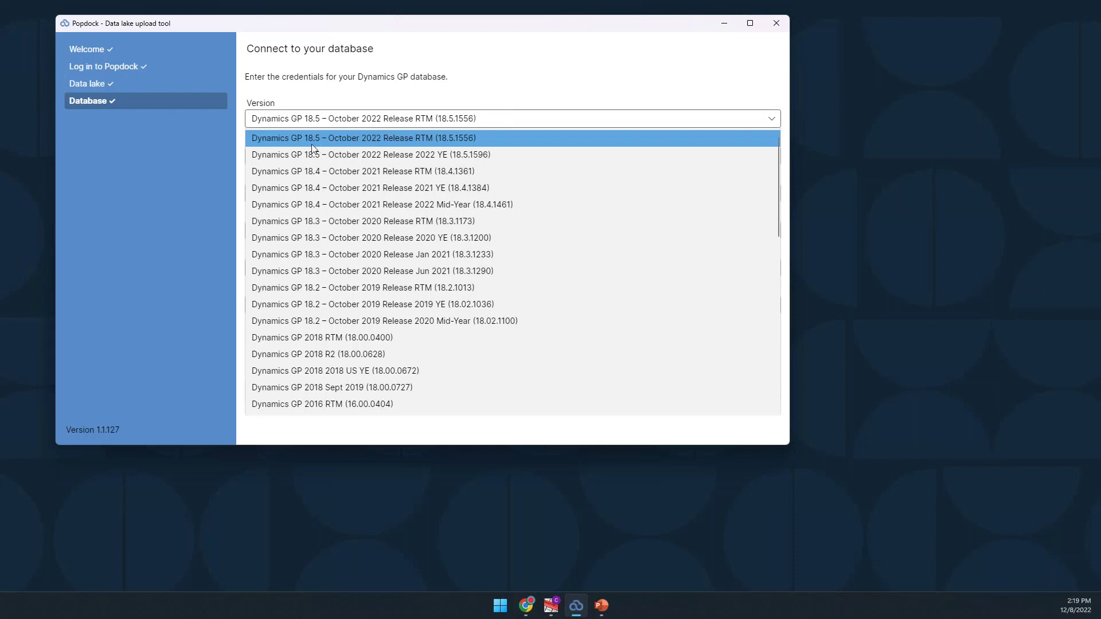
scroll(345, 172, down, 15)
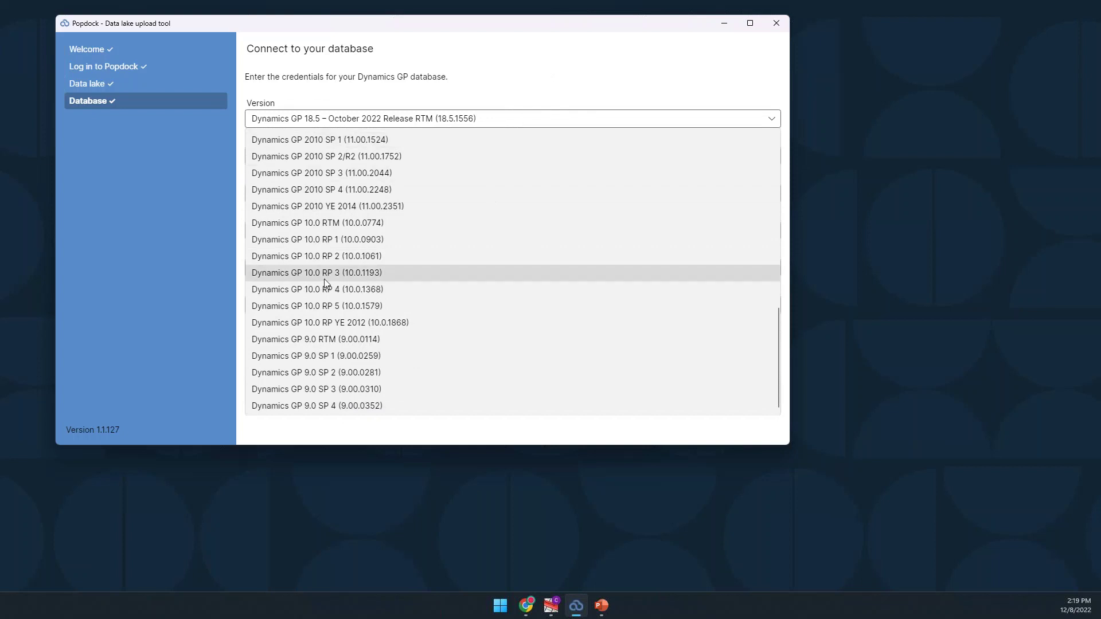
scroll(343, 307, up, 4)
scroll(367, 307, up, 5)
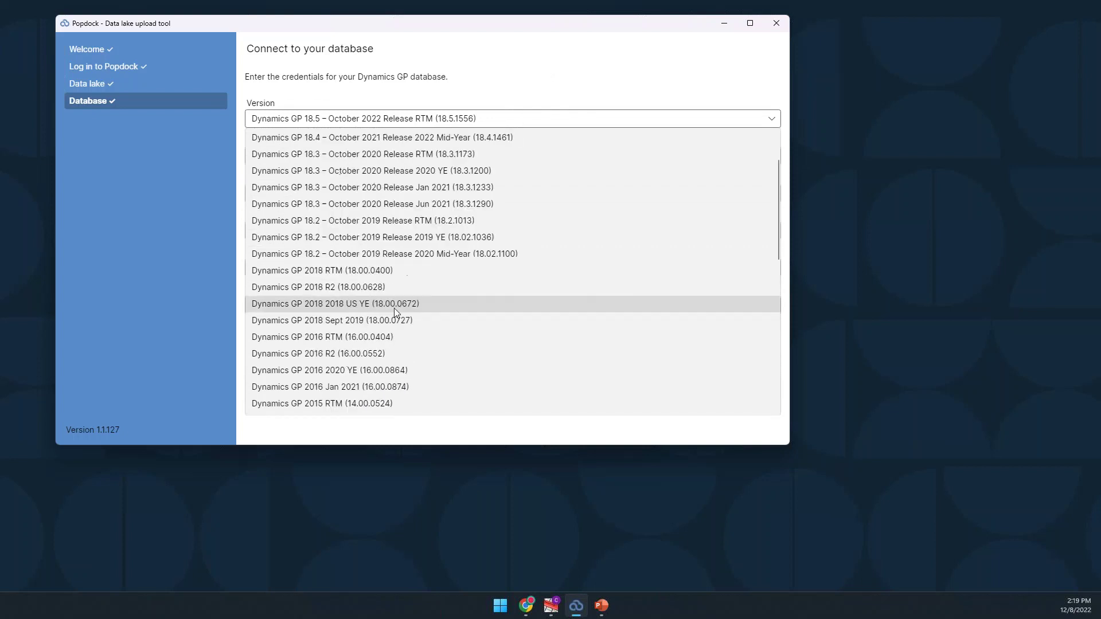
click(376, 270)
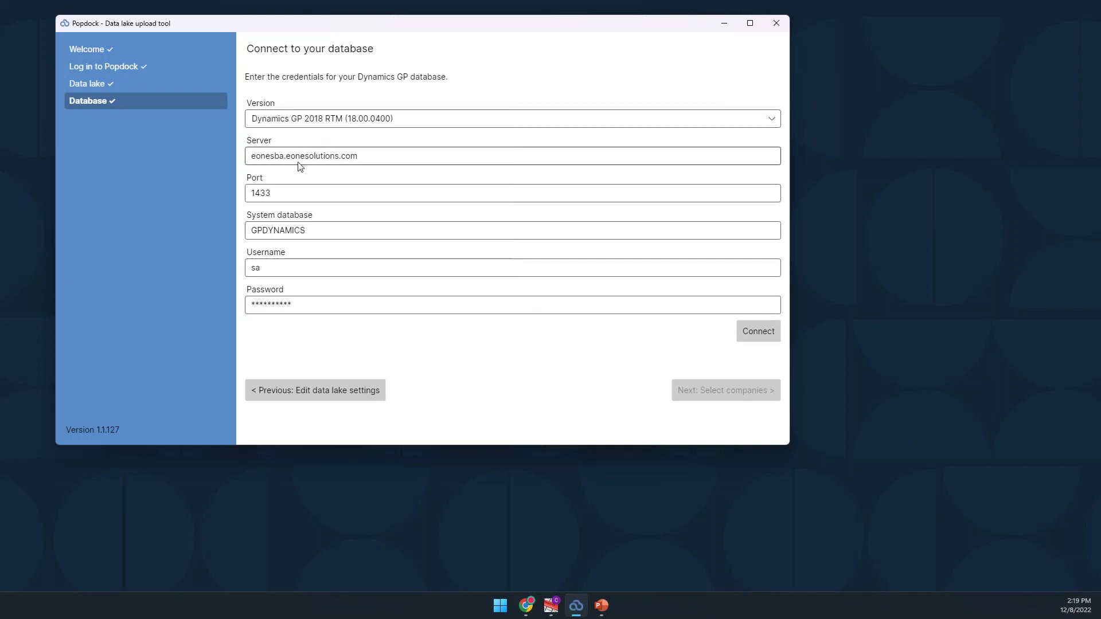
Check the server, system database and username entries, and connect to the GPDYNAMICS database with the filled-in credentials
click(314, 153)
drag(361, 155, 249, 161)
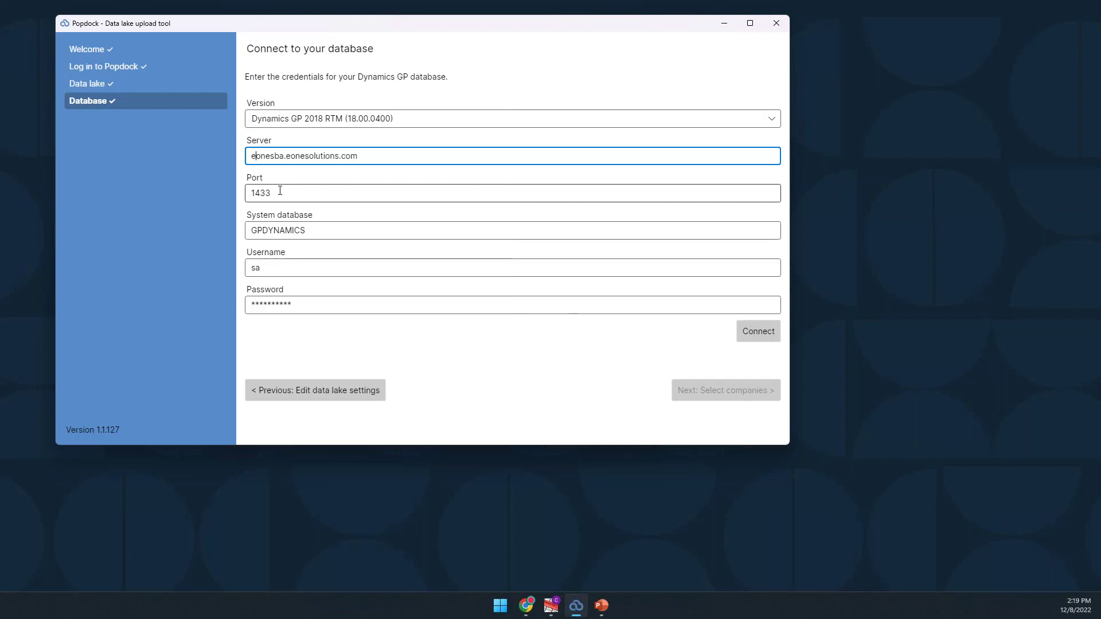
click(282, 232)
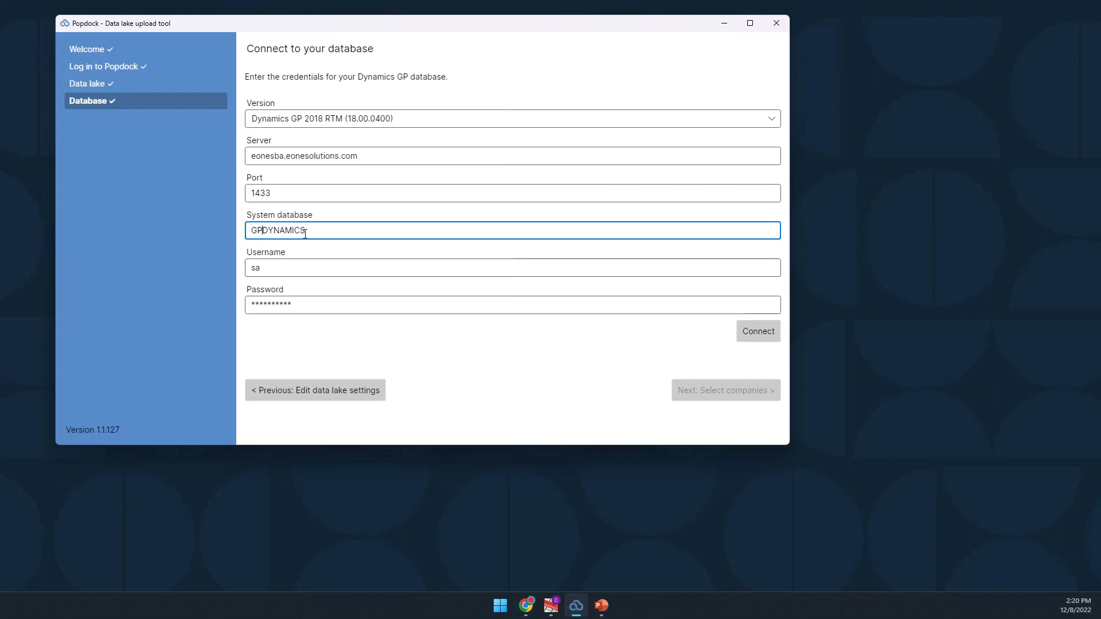
double_click(247, 232)
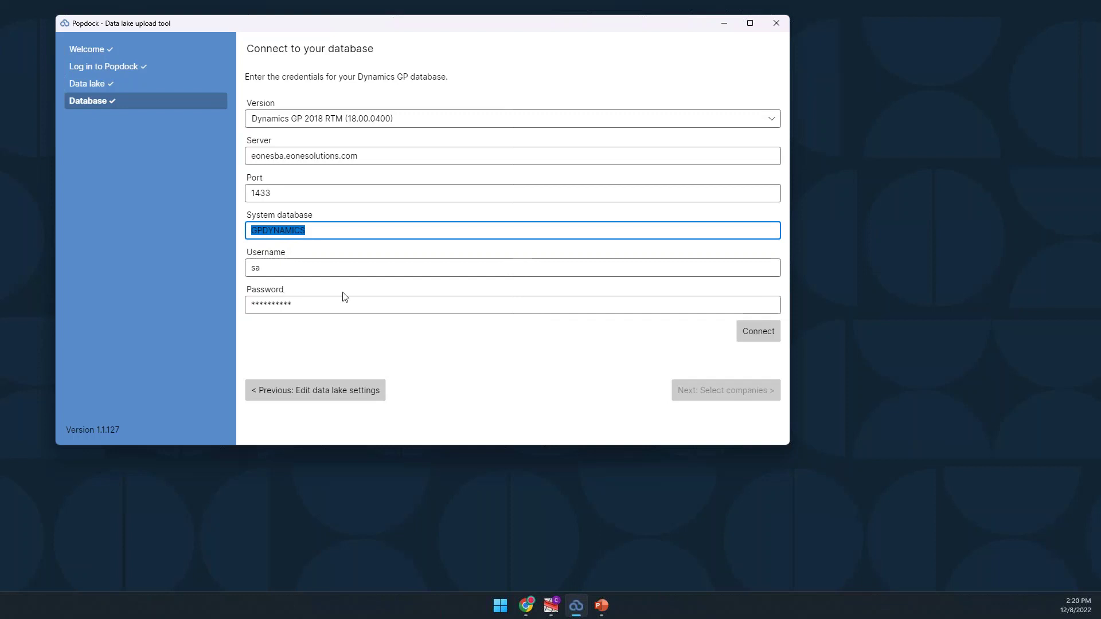
click(268, 268)
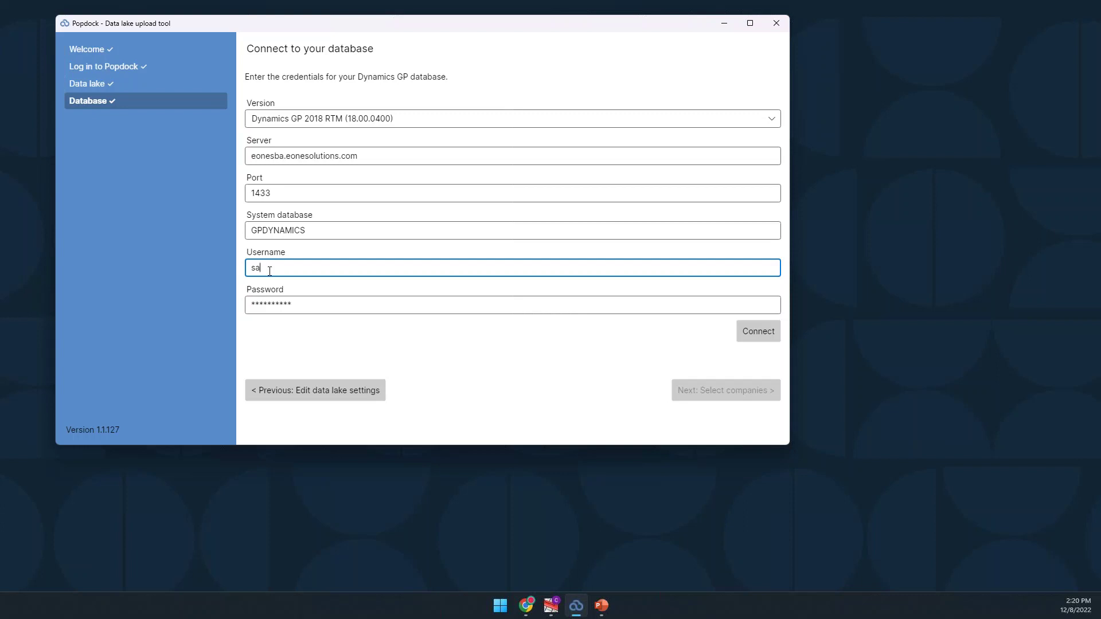
click(759, 337)
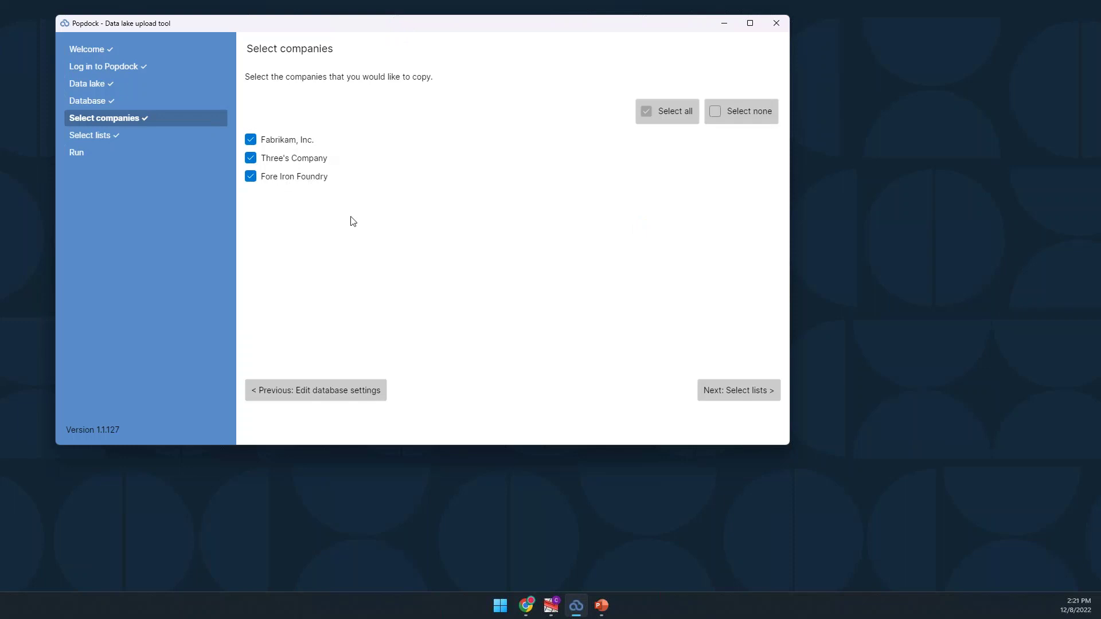
Exclude Three's Company from the companies to copy and proceed to the list selection
click(253, 163)
click(733, 396)
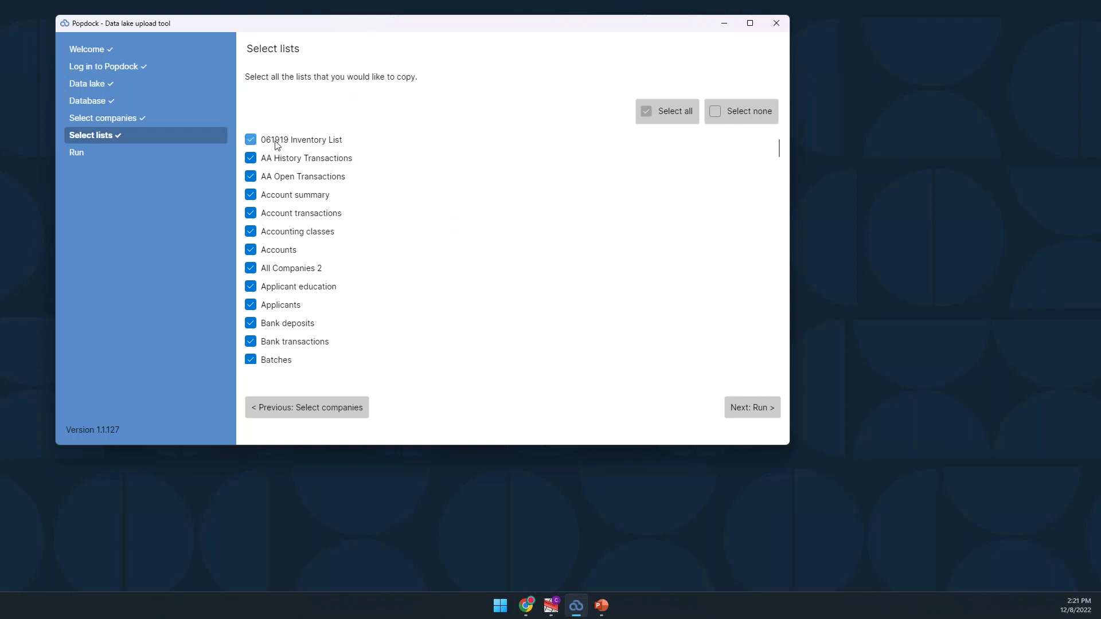
Review the SmartLists to copy, keep all of them selected, and proceed to the run stage
scroll(338, 249, down, 6)
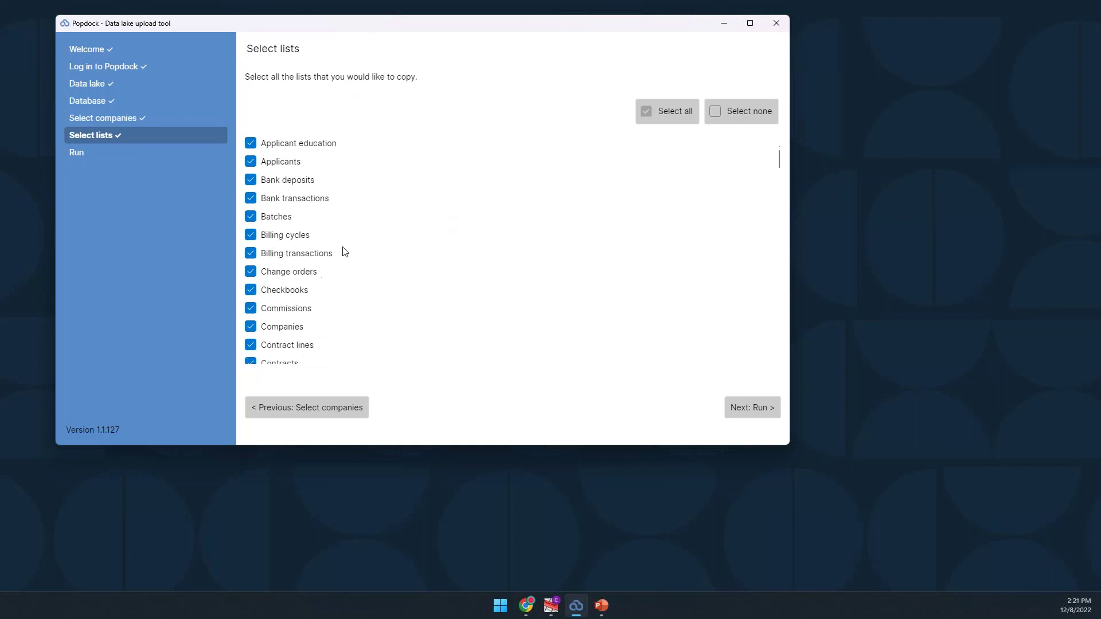
scroll(346, 250, down, 7)
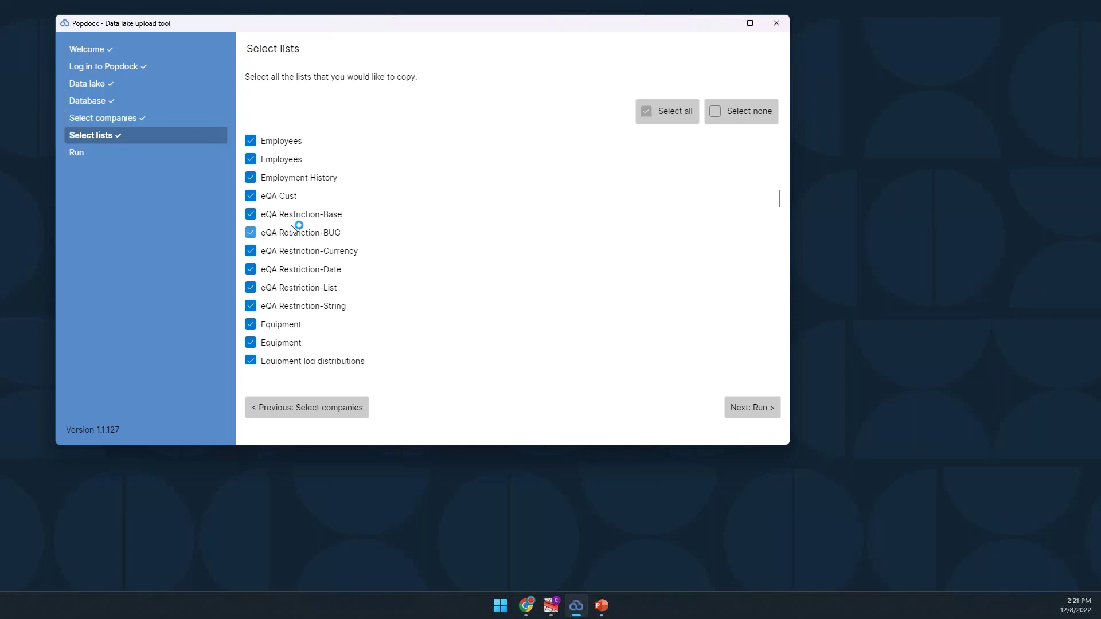
scroll(371, 278, down, 5)
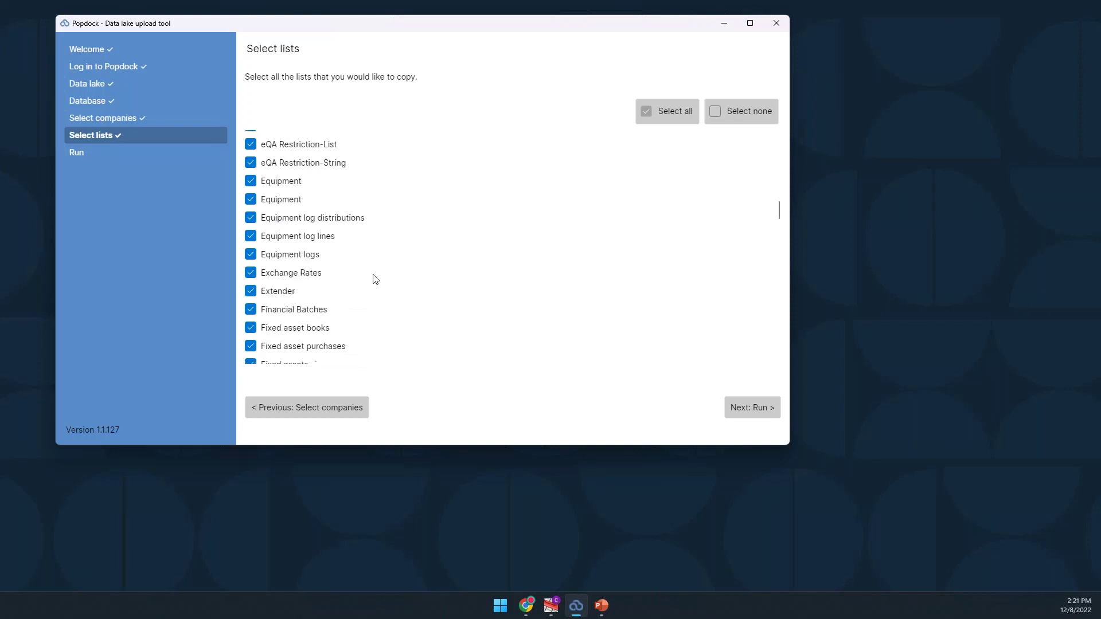
scroll(376, 279, down, 3)
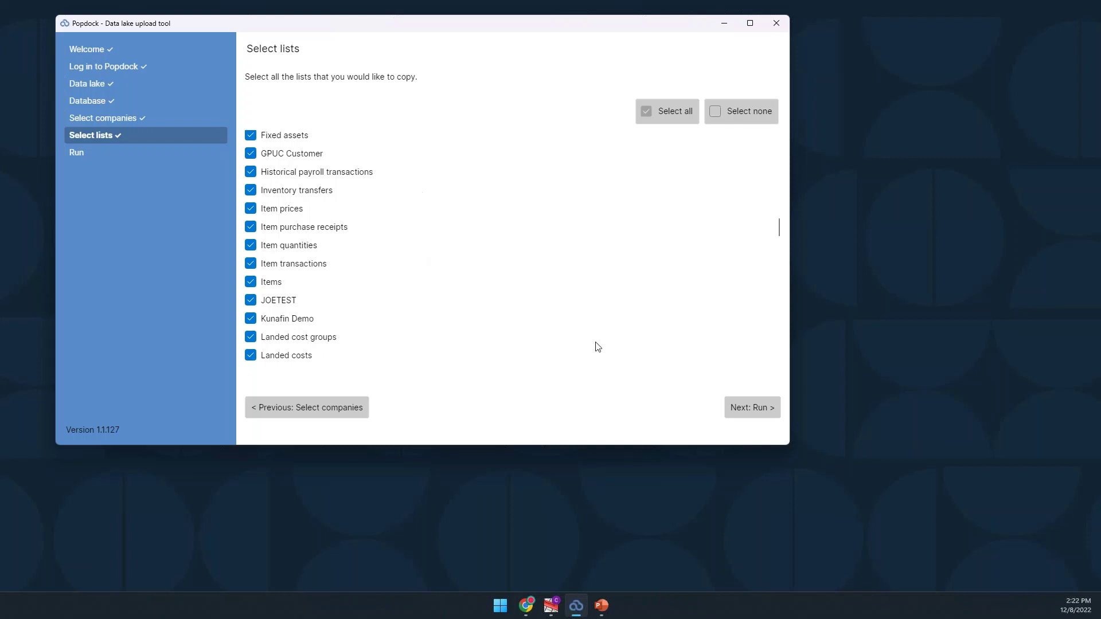
click(753, 408)
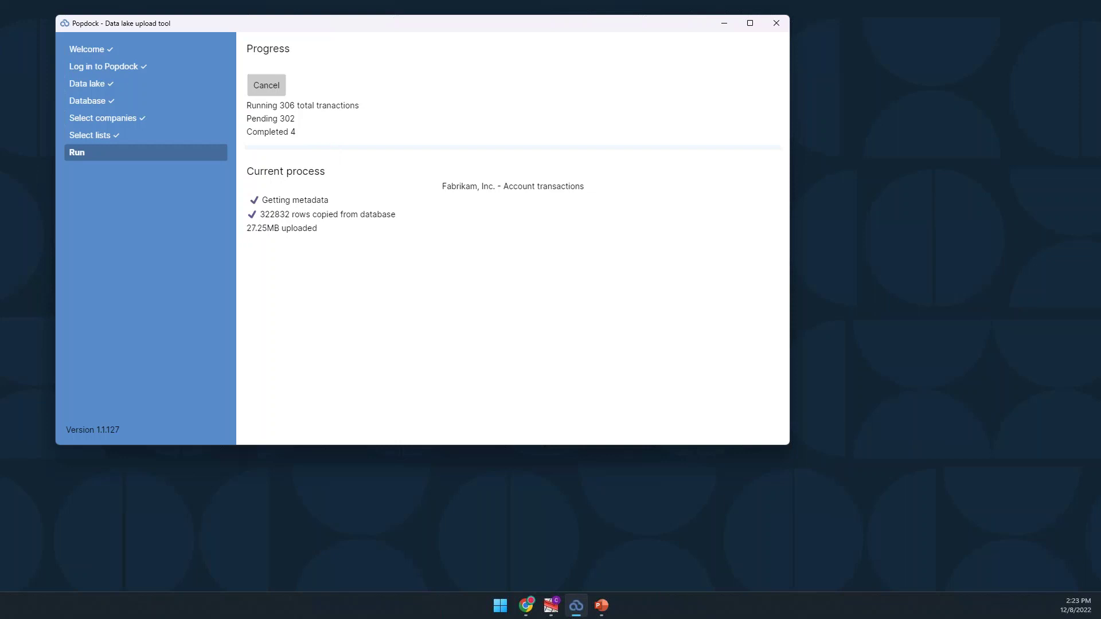
Switch to Popdock in Chrome and open the lists of the Azure Data Lake (adl-gp) connector
click(528, 607)
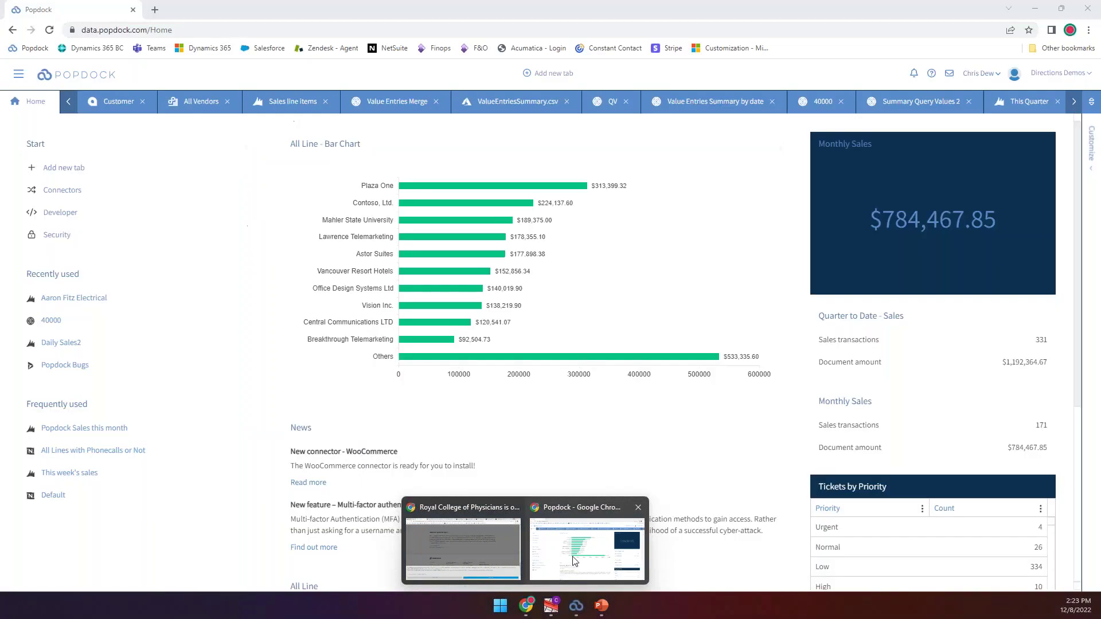
click(569, 554)
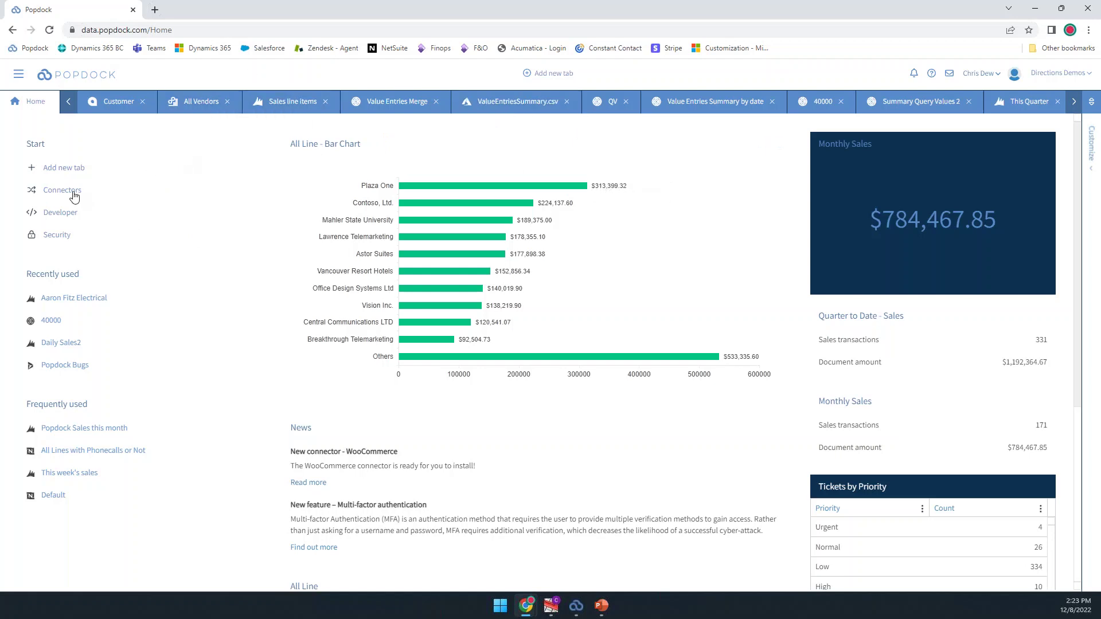
click(71, 190)
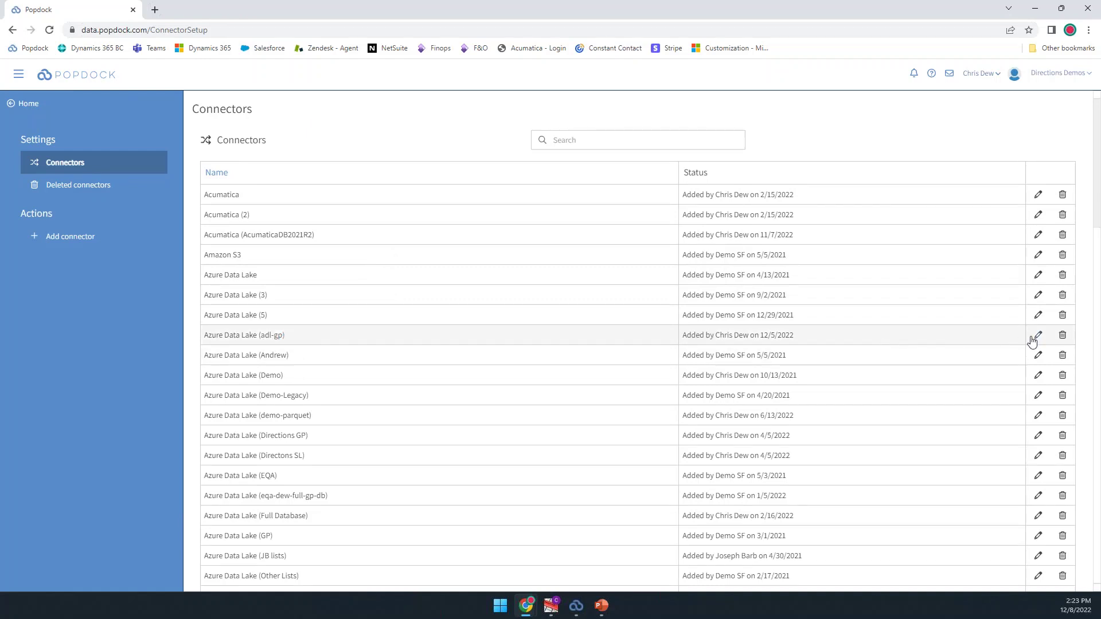
click(1032, 341)
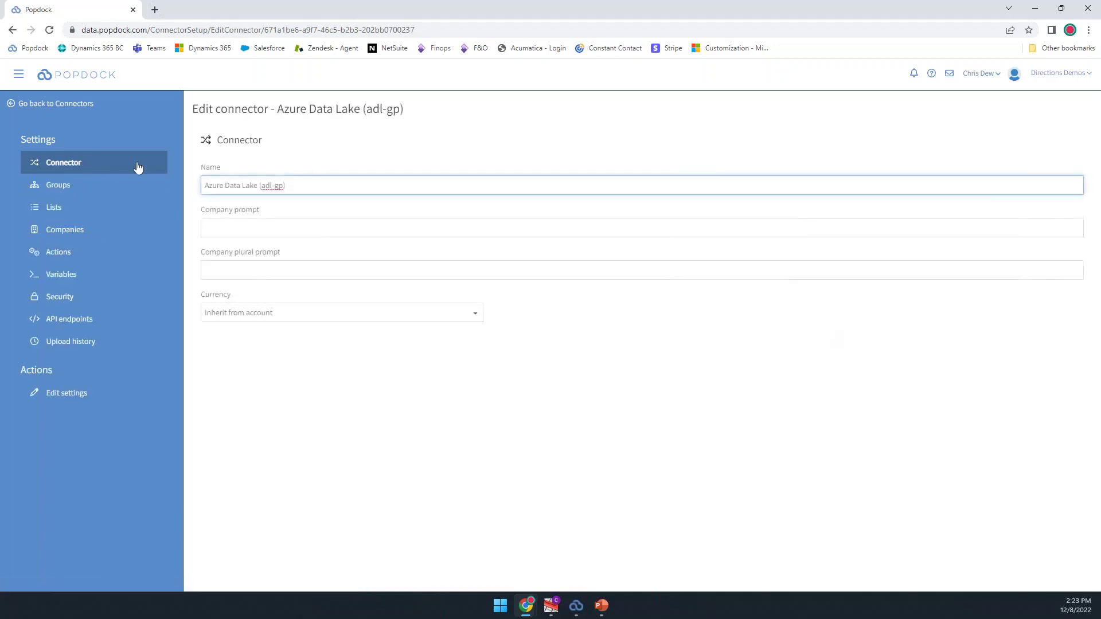
click(64, 209)
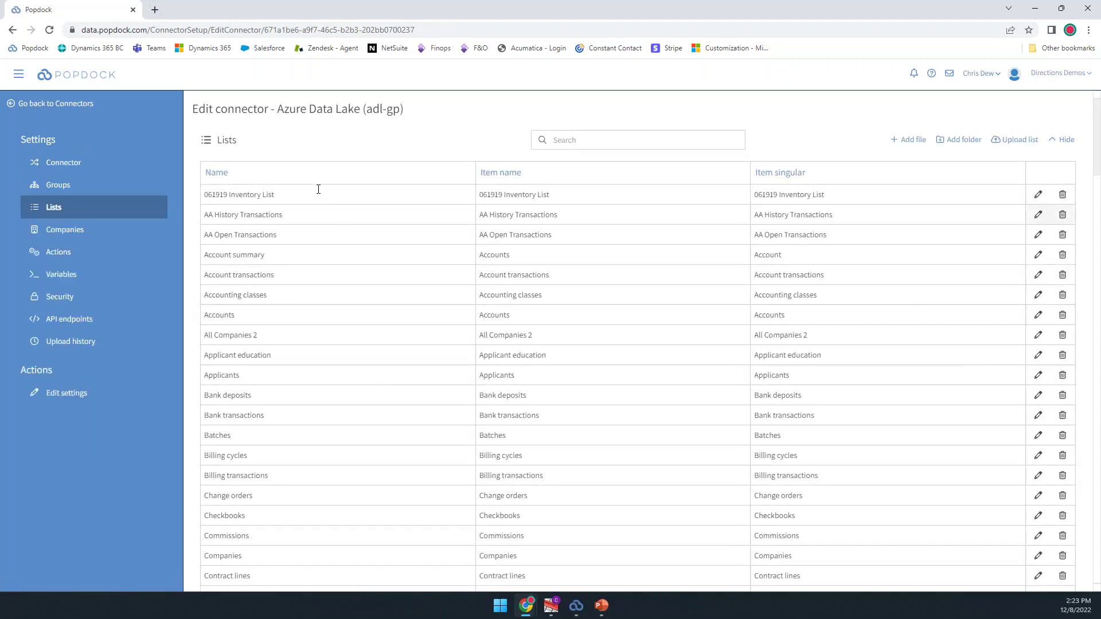
drag(281, 195, 201, 195)
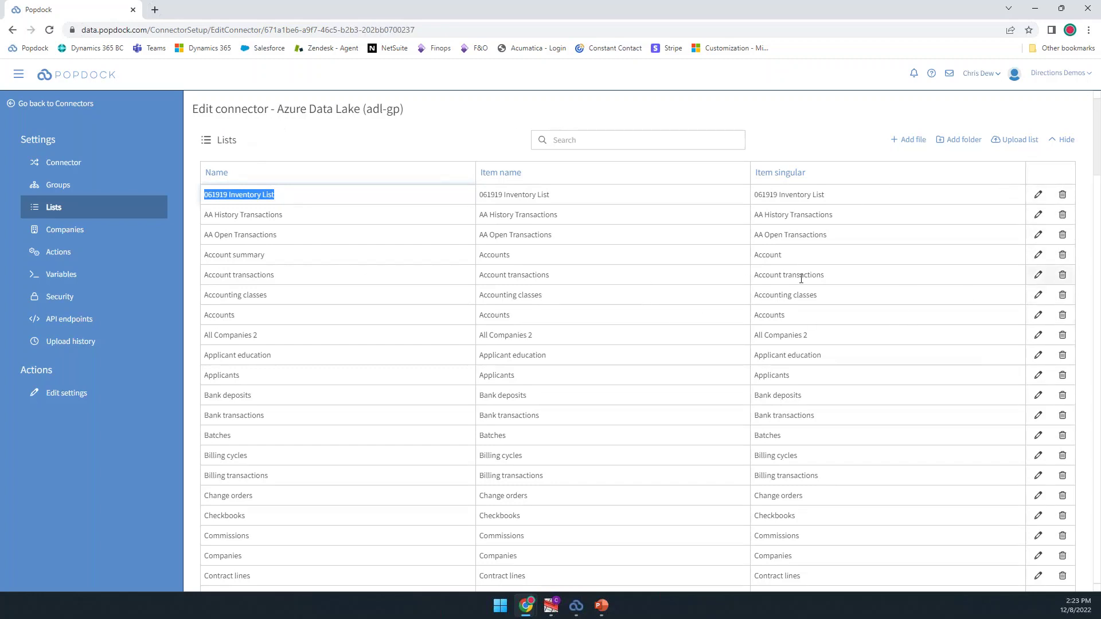
Open the Account transactions list and examine its fields, field types and summary methods
click(1040, 277)
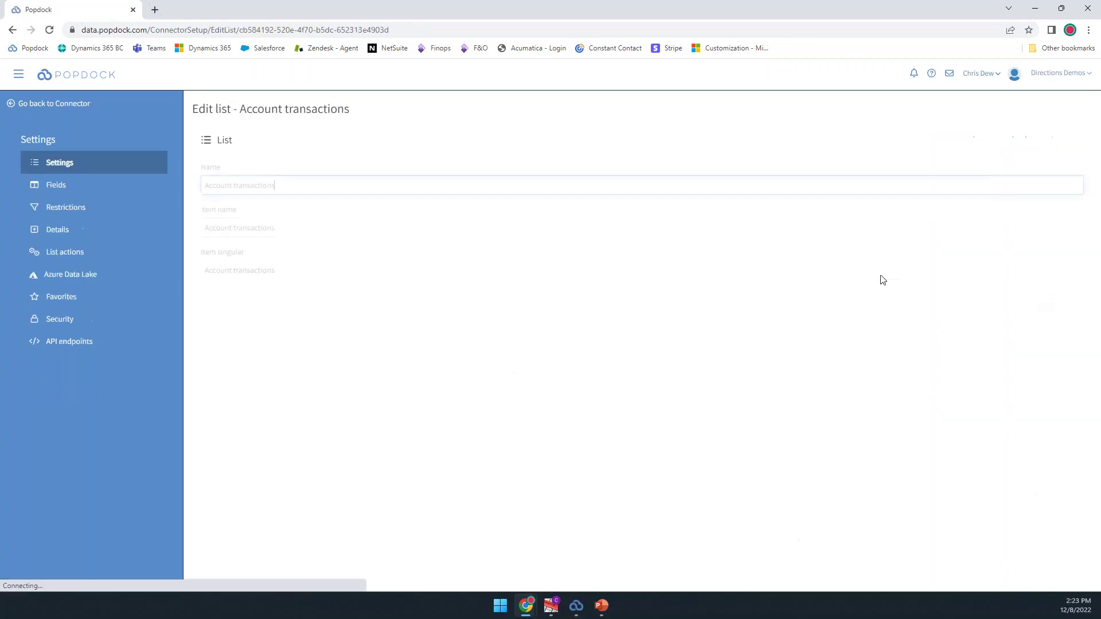
click(75, 186)
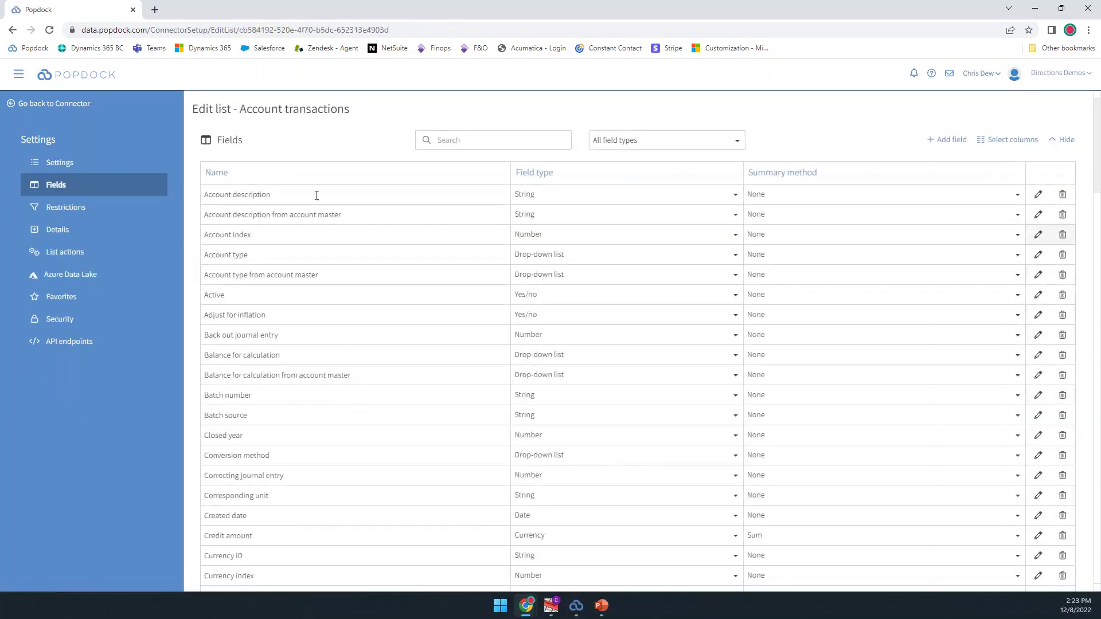
scroll(397, 479, down, 1)
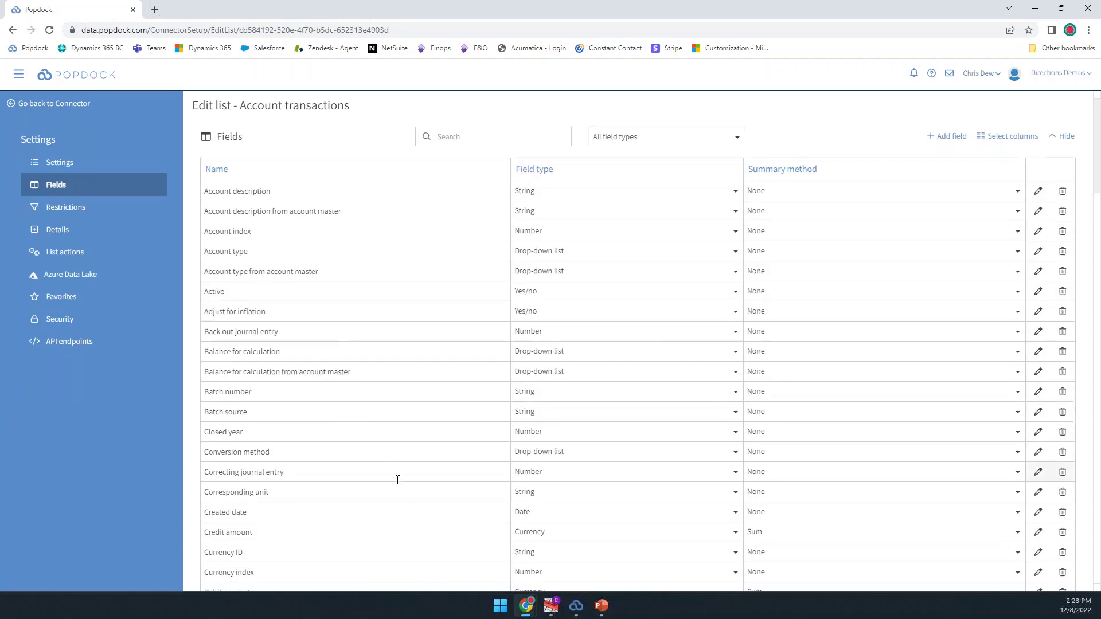
scroll(397, 479, down, 1)
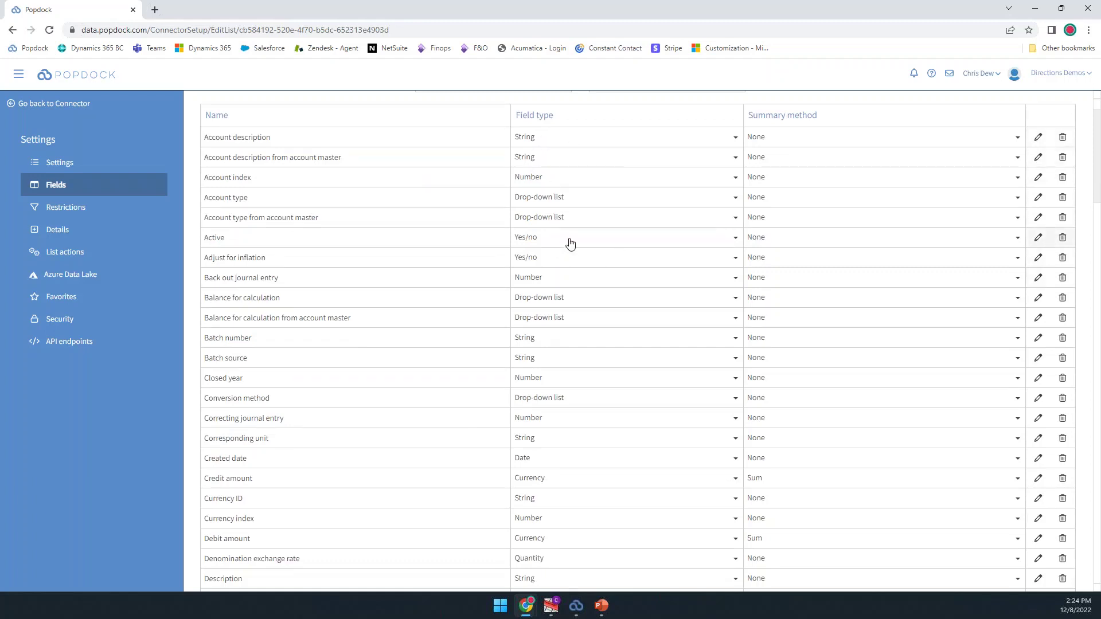
scroll(1049, 415, down, 1)
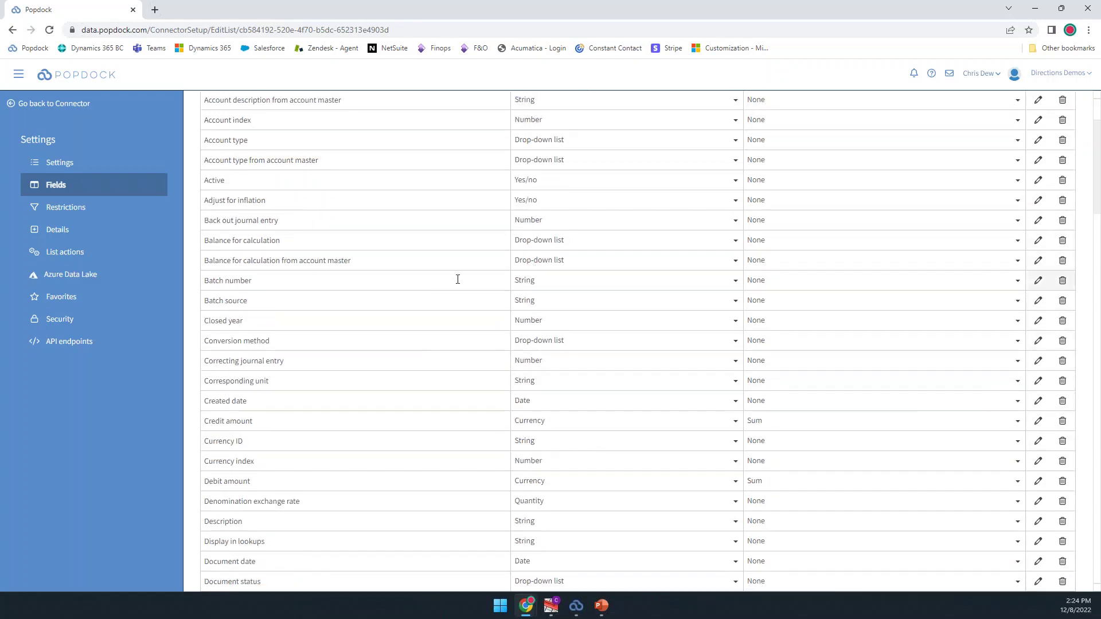
Examine the list items of the Account type field and return to the Account transactions list
scroll(466, 263, up, 1)
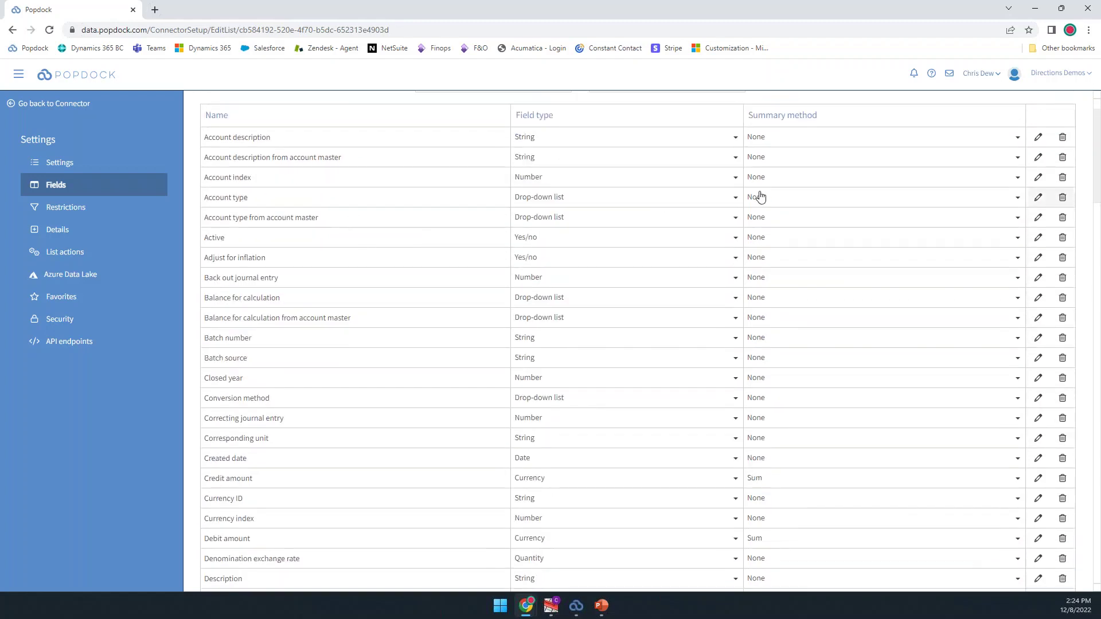
click(1037, 196)
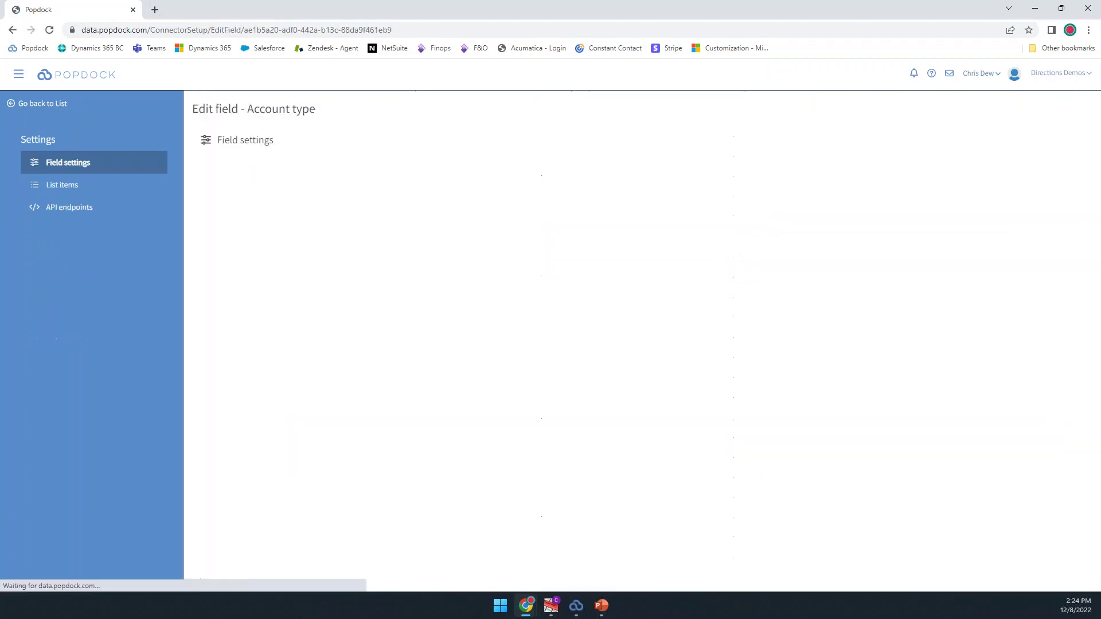
click(77, 186)
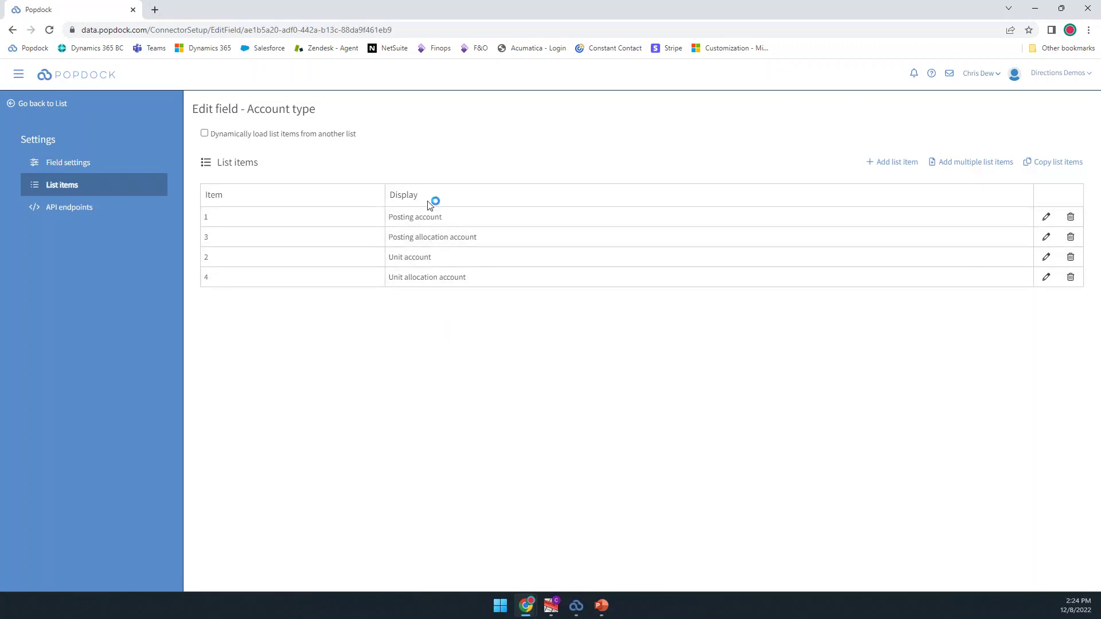
click(40, 103)
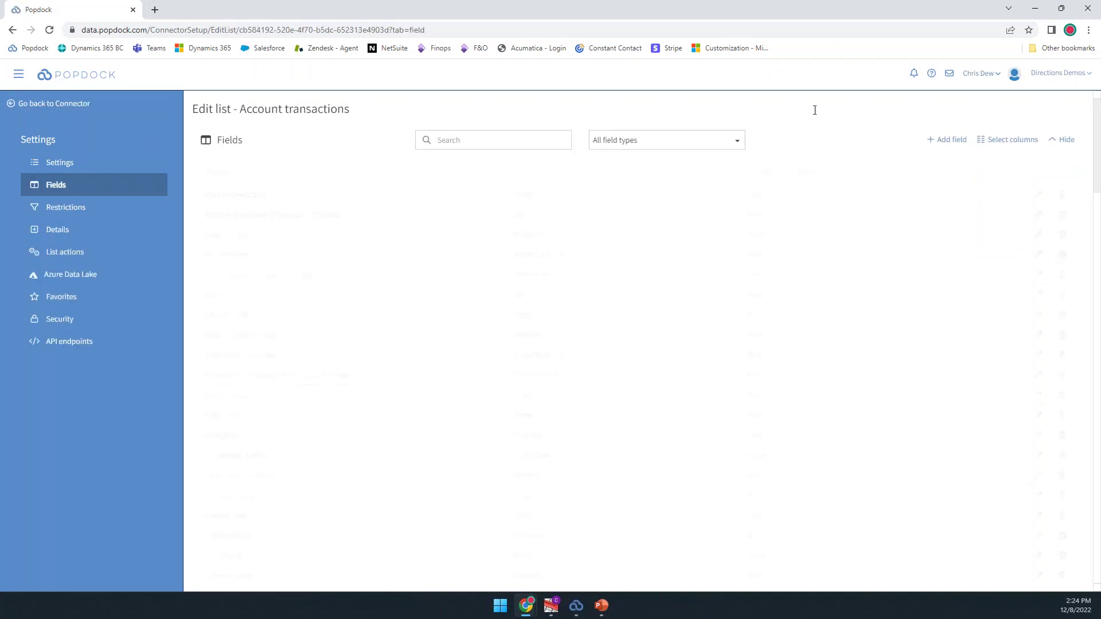
Collapse the Fields section and review the calculated fields and default fields of the Account transactions list
click(1067, 141)
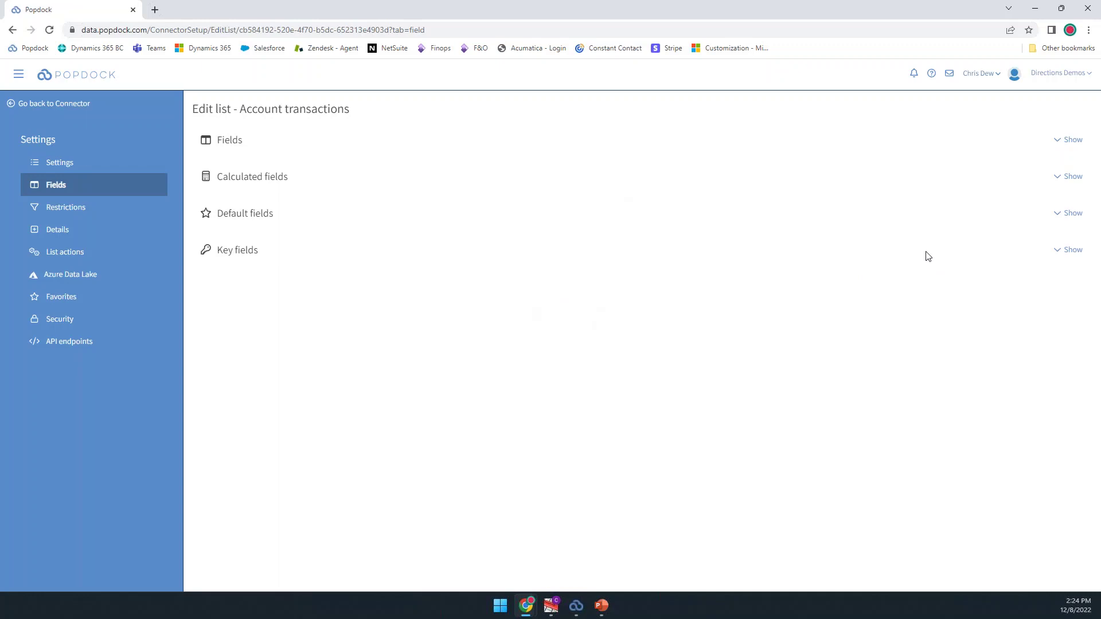
click(1071, 177)
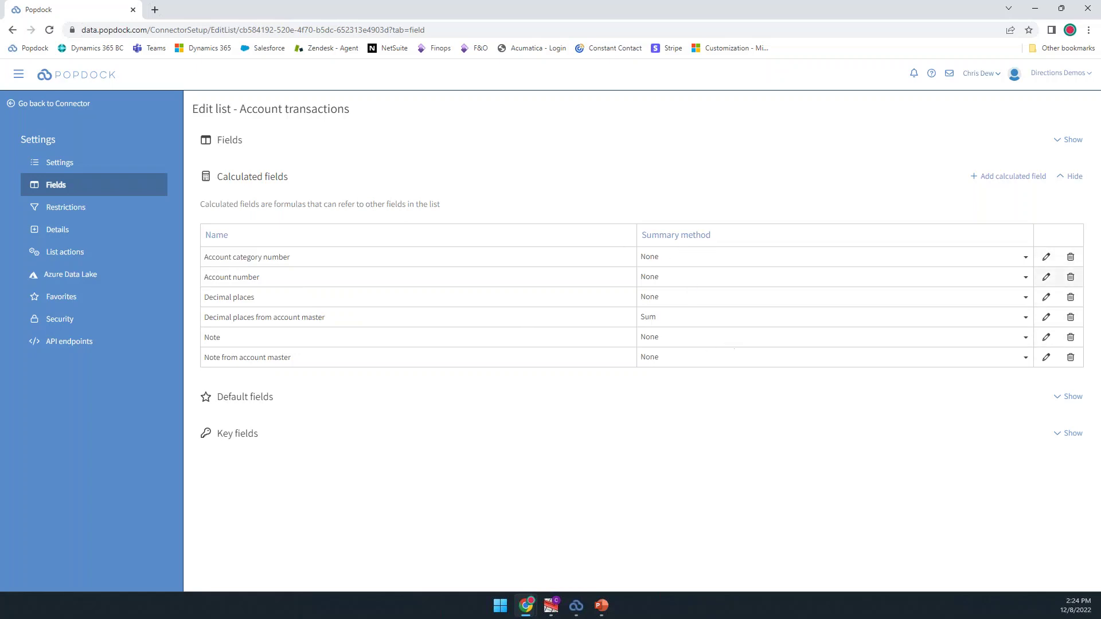
click(1075, 178)
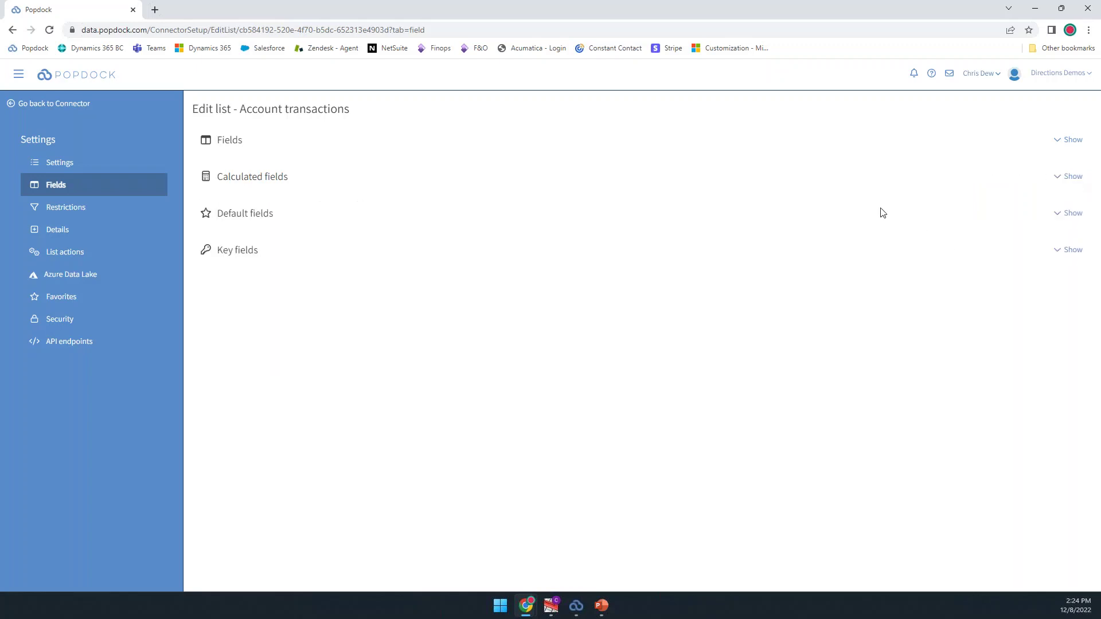
click(1070, 214)
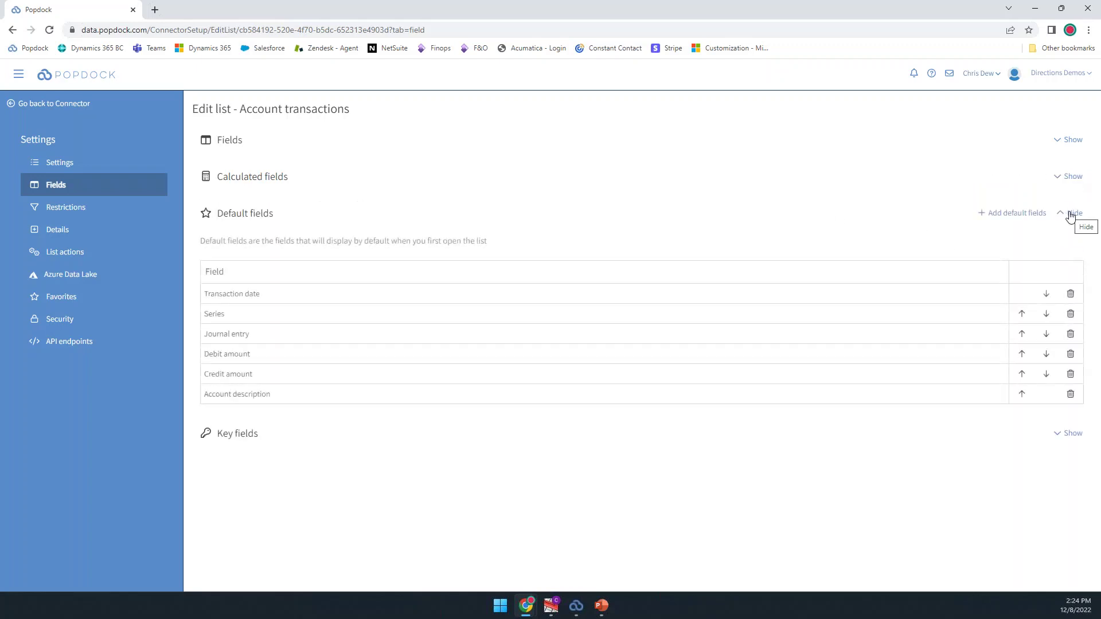
click(1069, 214)
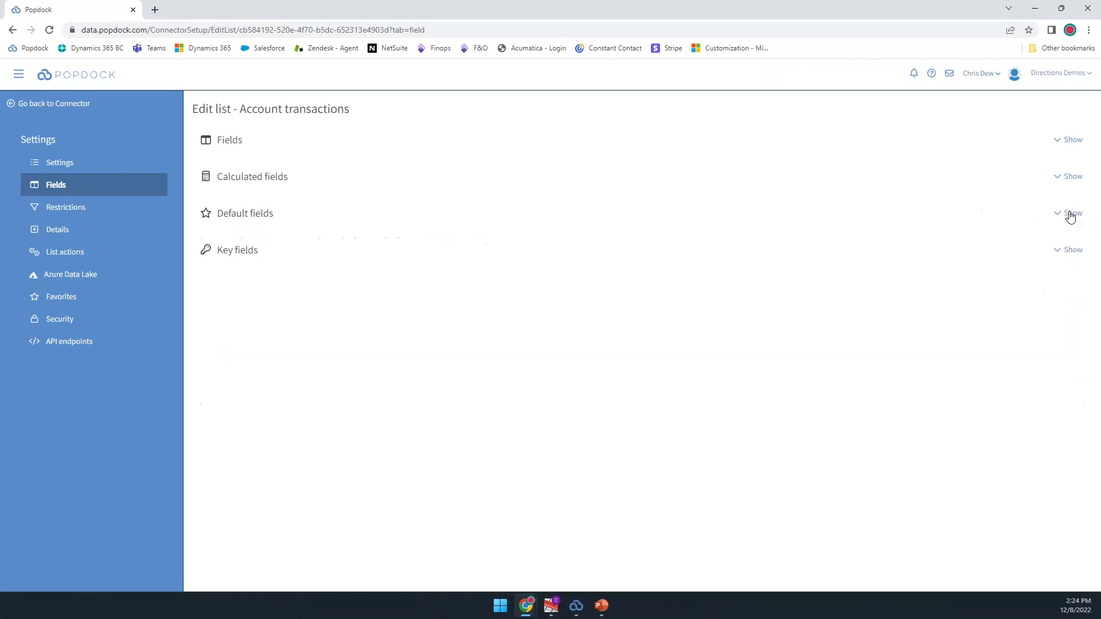
Check the list's details, then return to the connector and view its custom list options
click(71, 231)
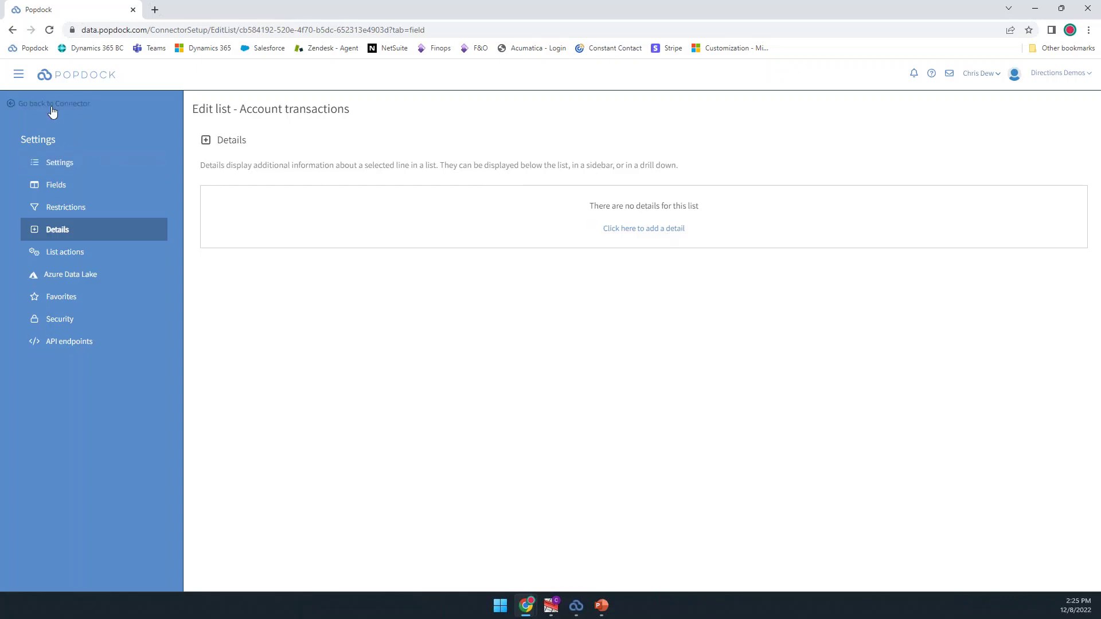
click(52, 109)
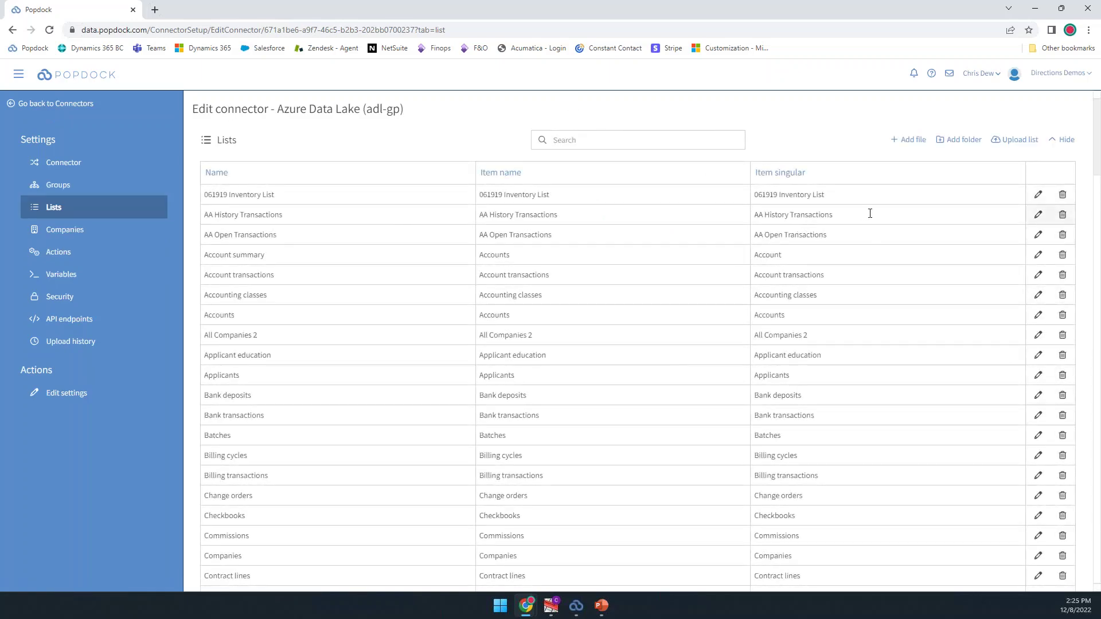
click(1066, 139)
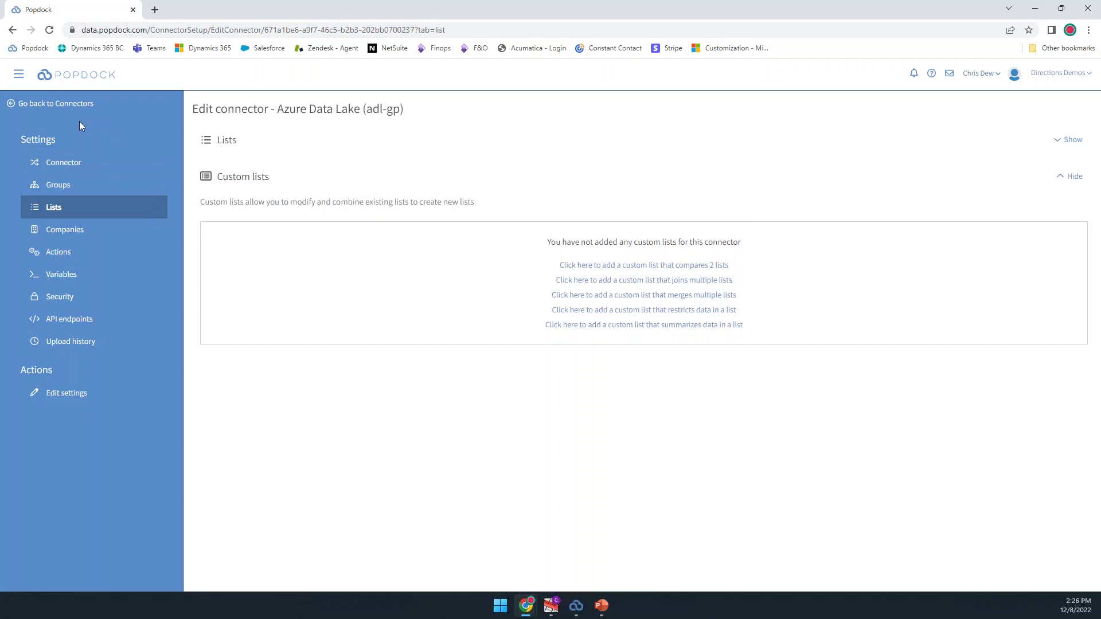
Switch to the Data lake upload tool, sort the report by status, and inspect the failure reasons for Fabrikam's Employees and Fore Iron Foundry's Extender
click(578, 607)
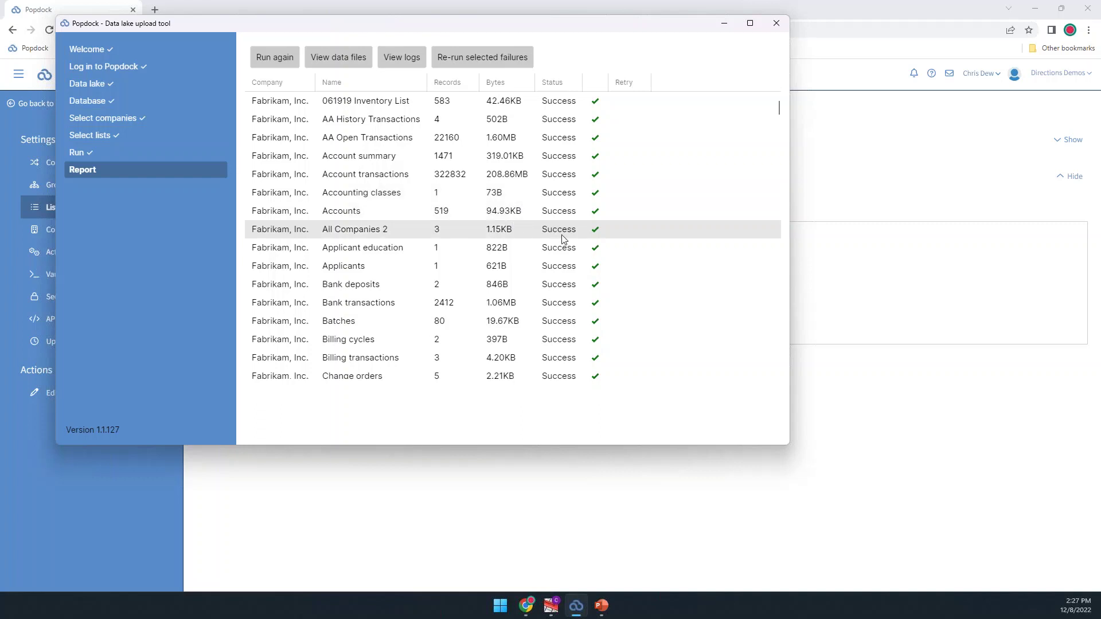
click(560, 84)
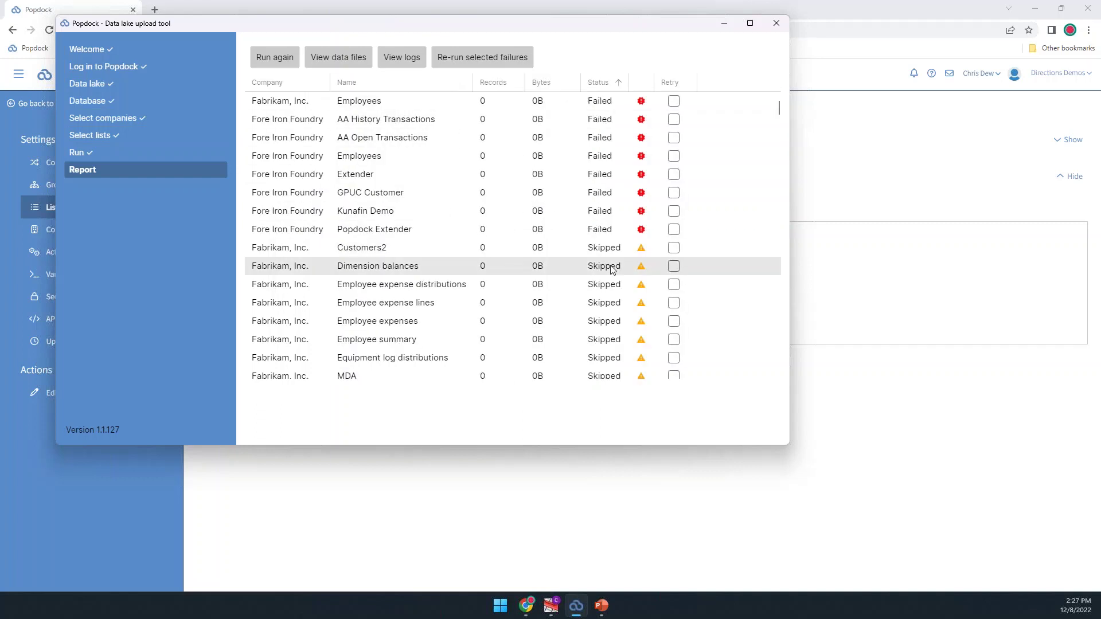
click(278, 103)
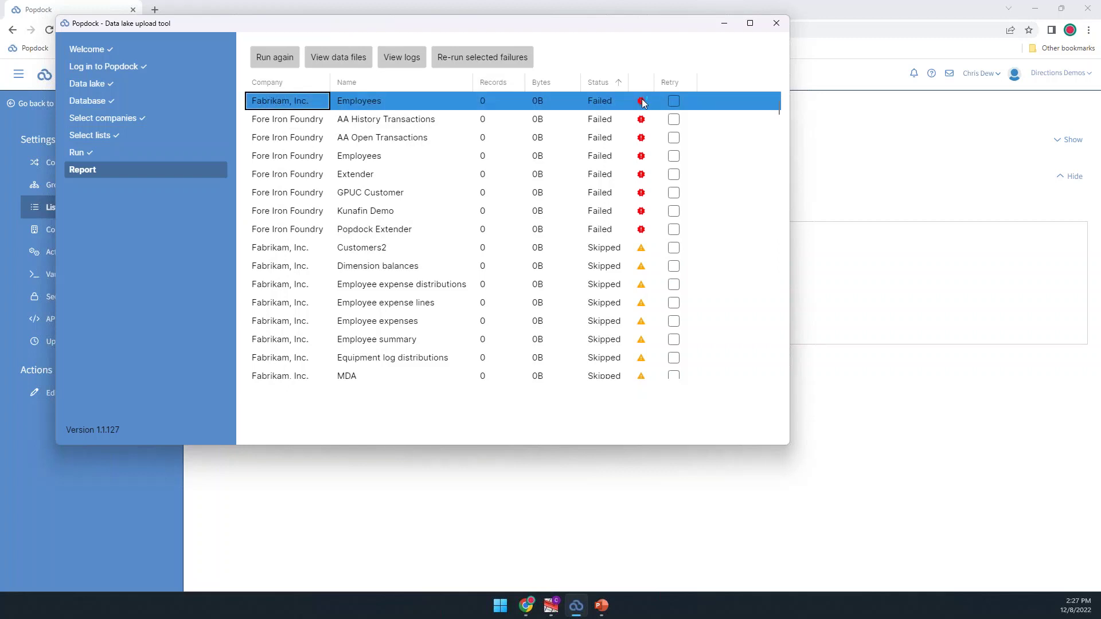
mouse_move(644, 102)
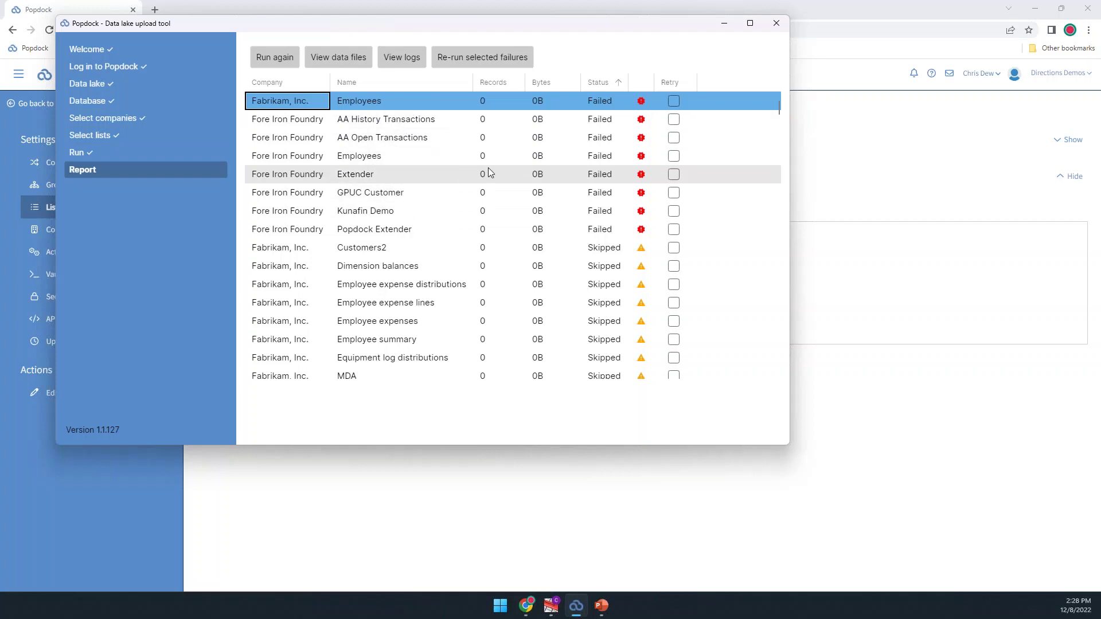
mouse_move(643, 177)
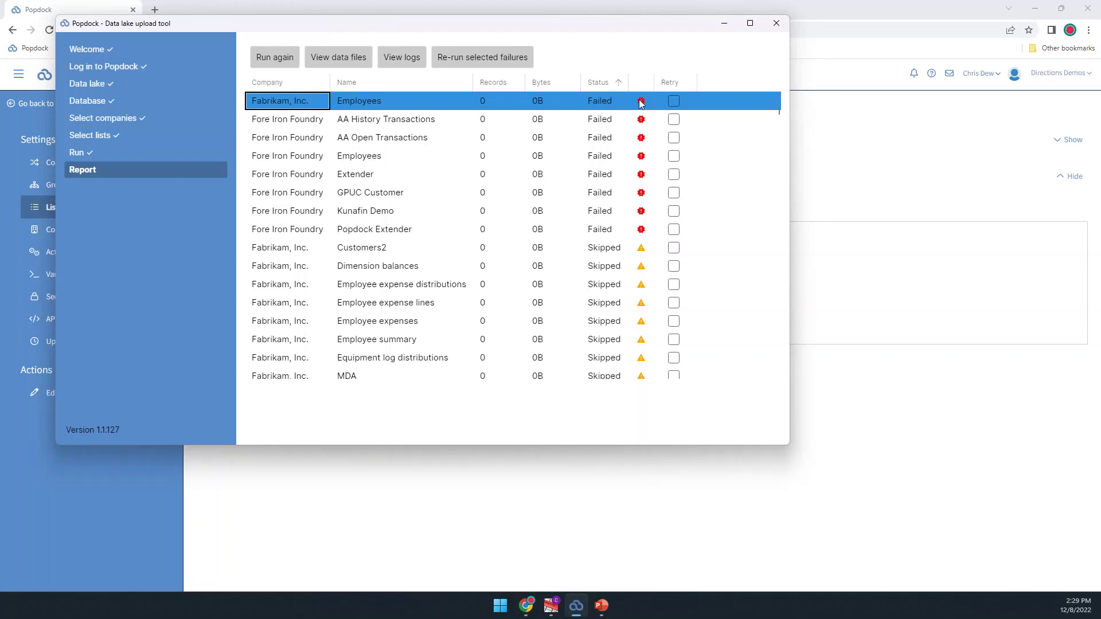
Re-run the failed Employees list for Fabrikam, Inc. and inspect the status in the new report
click(675, 101)
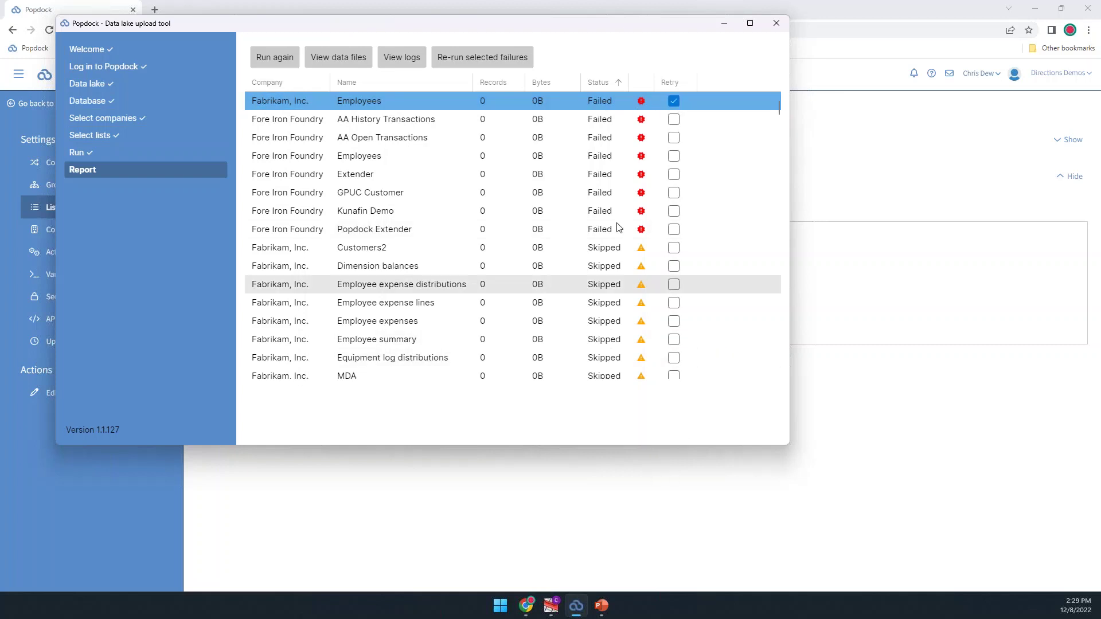
click(453, 61)
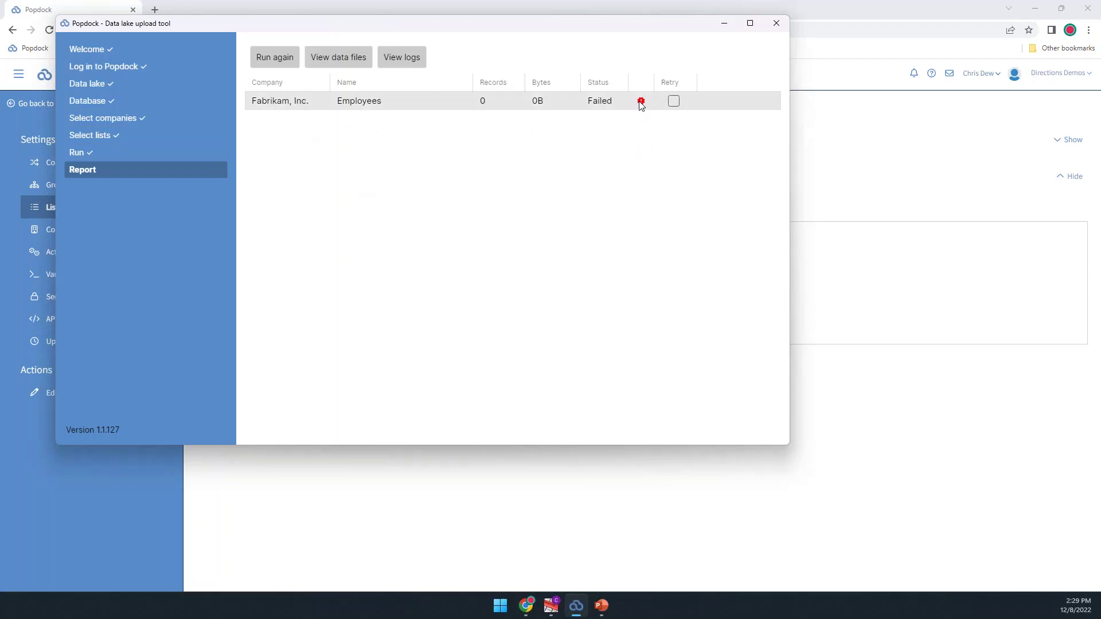
mouse_move(641, 103)
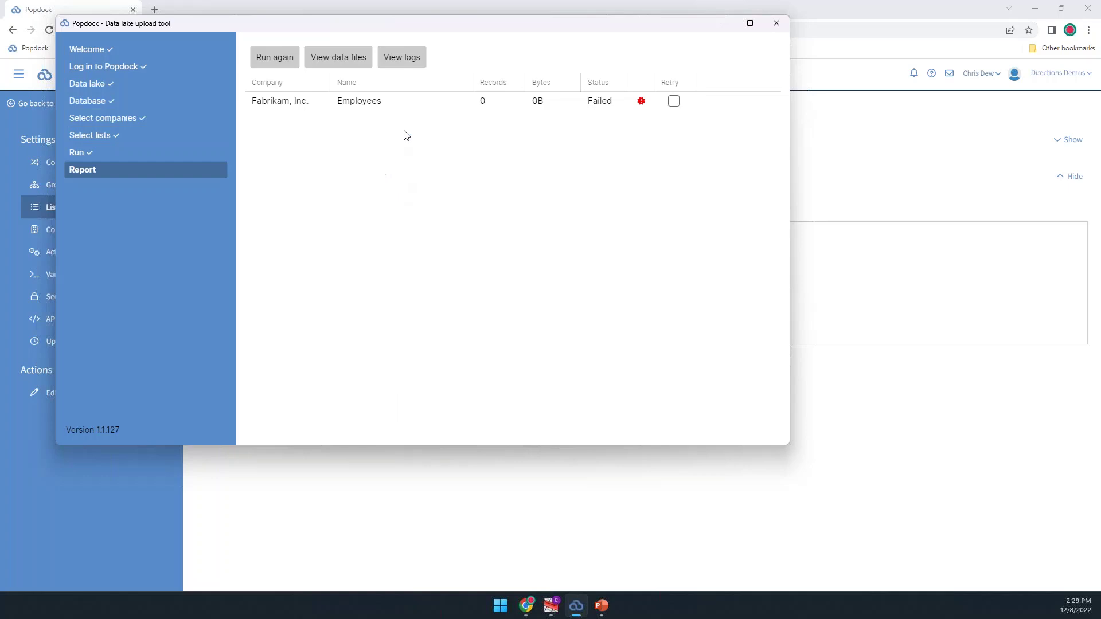
Start a new run with the Dynamics GP - Copy tables process and proceed through the Popdock login to the data lake settings
click(278, 63)
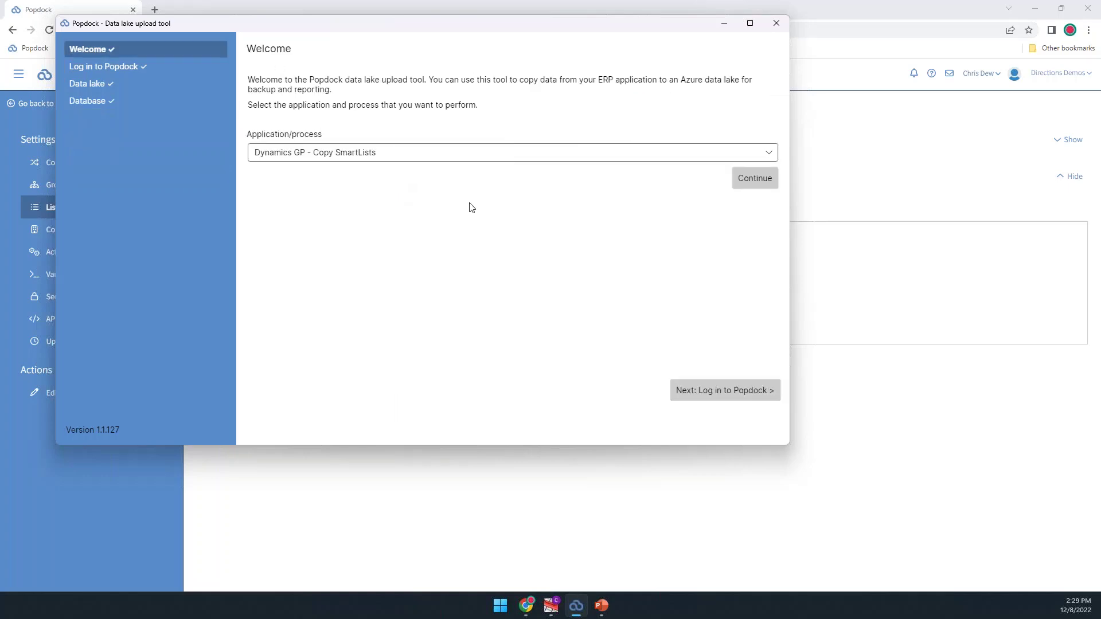
click(439, 152)
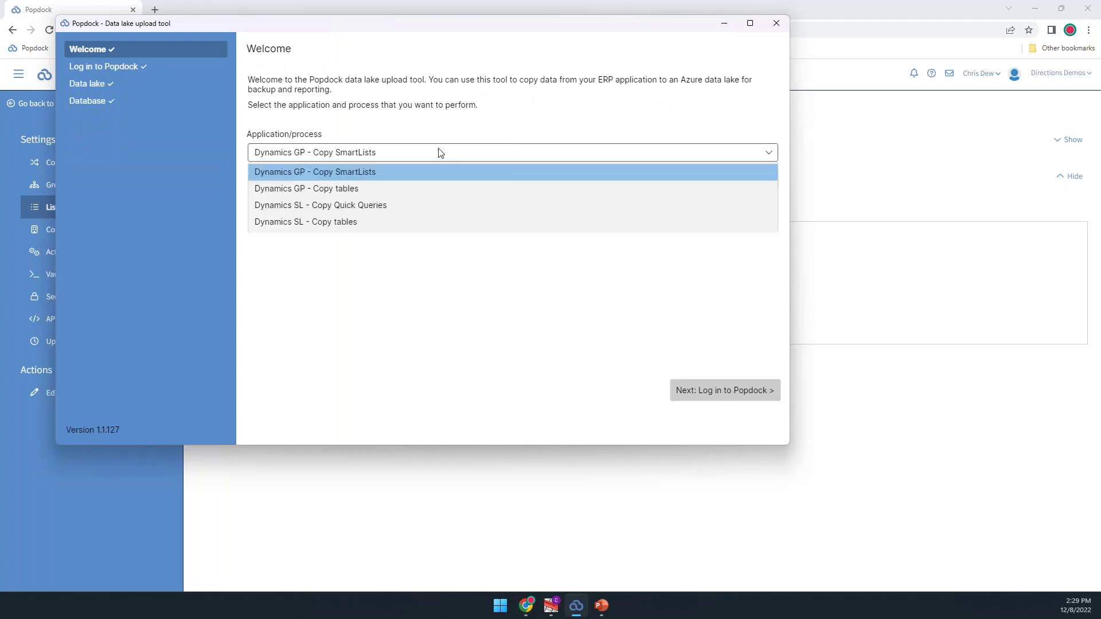
click(359, 190)
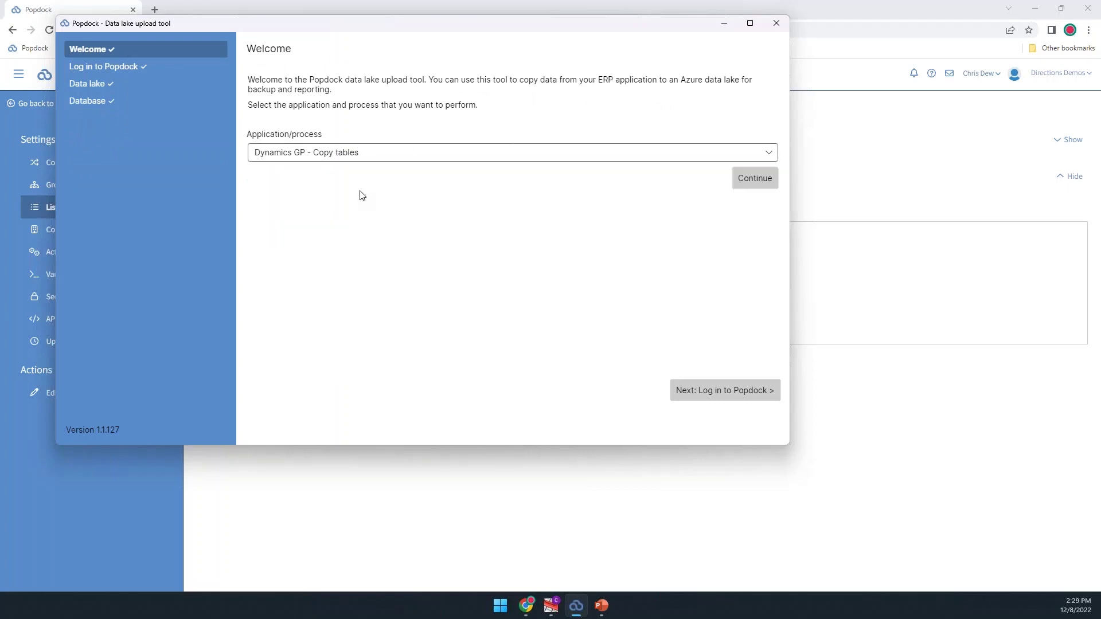
click(748, 178)
click(769, 221)
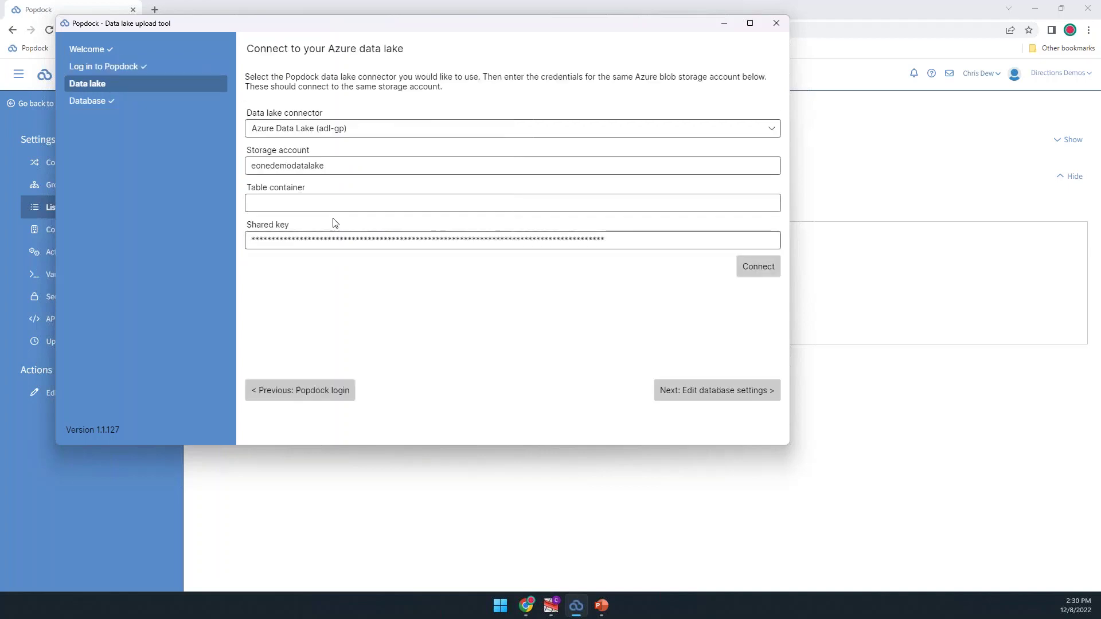
Set the table container to adl-gp and connect to the Azure data lake
click(319, 204)
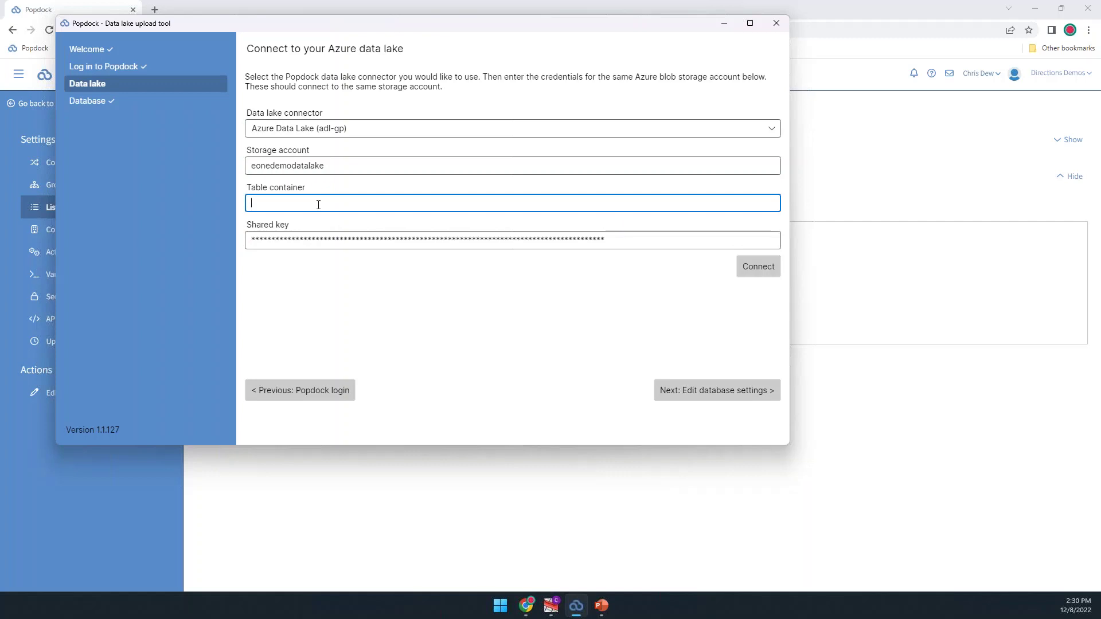
text(adl-gp)
click(744, 270)
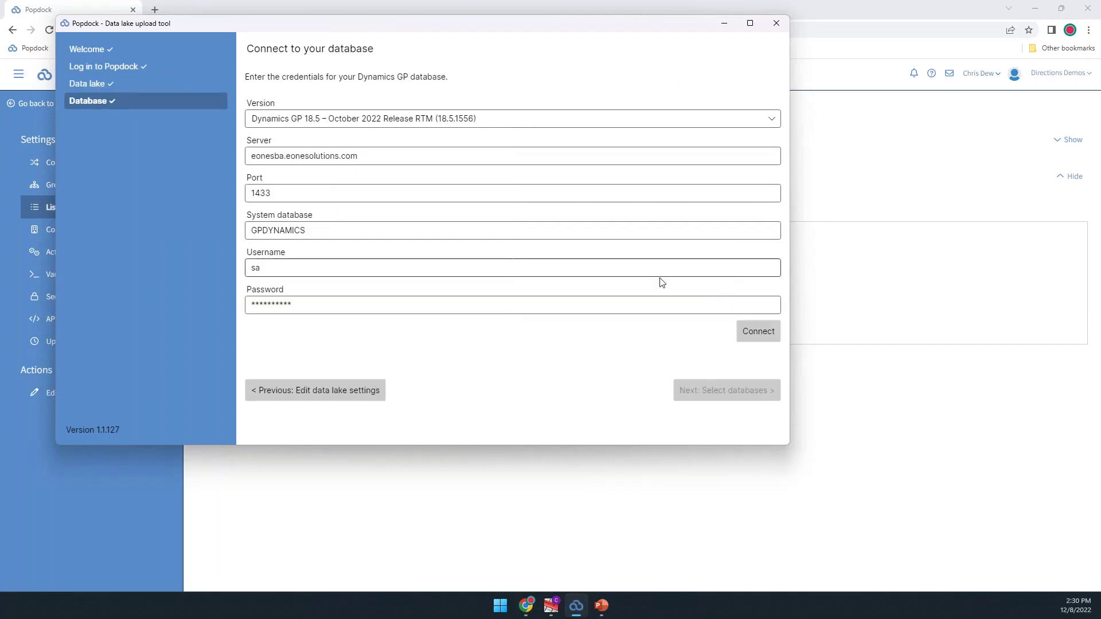
Set the database version to Dynamics GP 2018 RTM (18.00.0400), connect, and proceed to the database selection
click(367, 121)
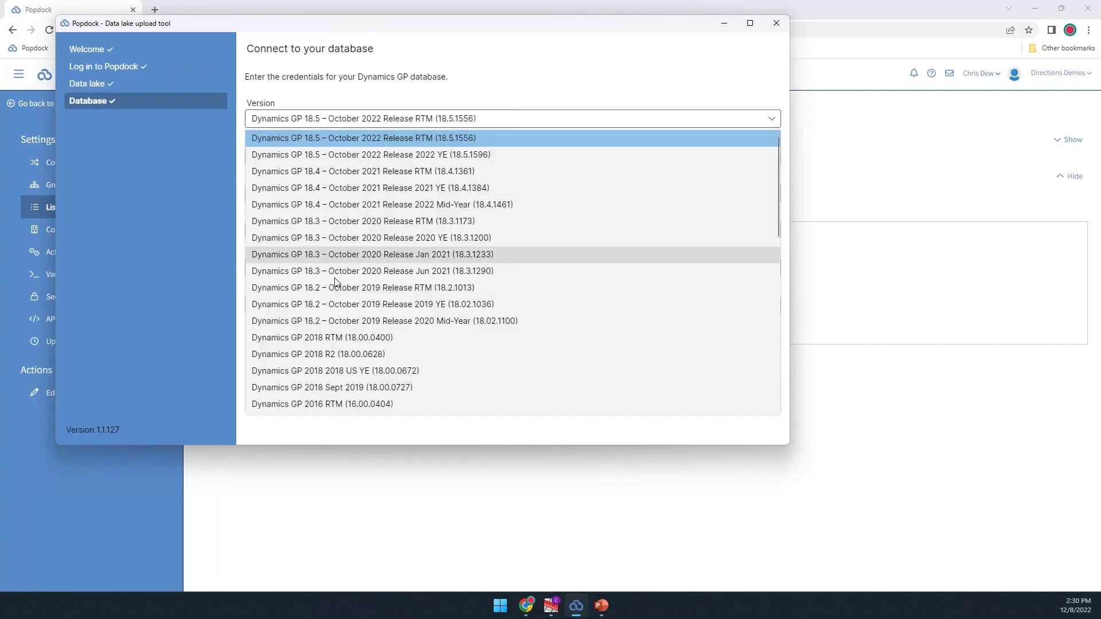
click(338, 340)
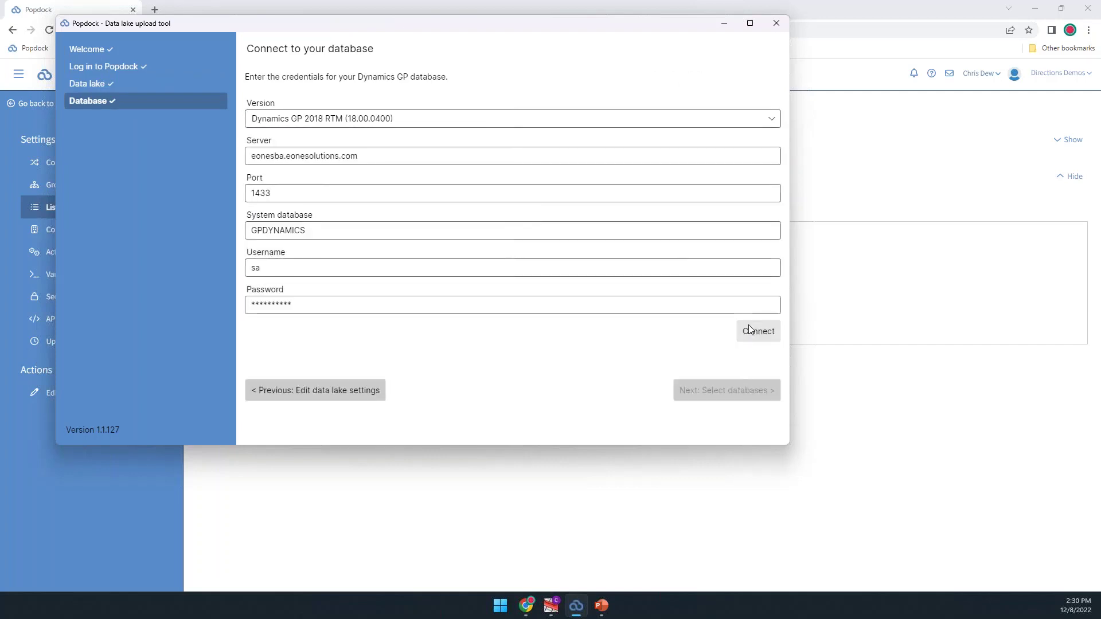
click(771, 390)
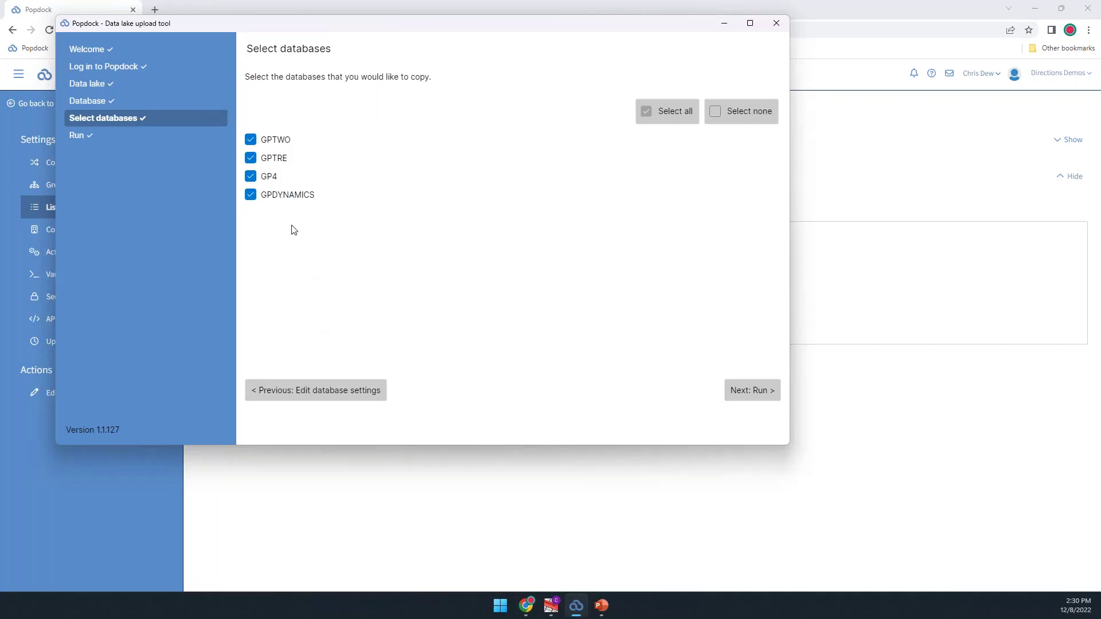
Exclude the GPTRE and GP4 databases from the copy and proceed to the run stage
click(250, 158)
click(251, 176)
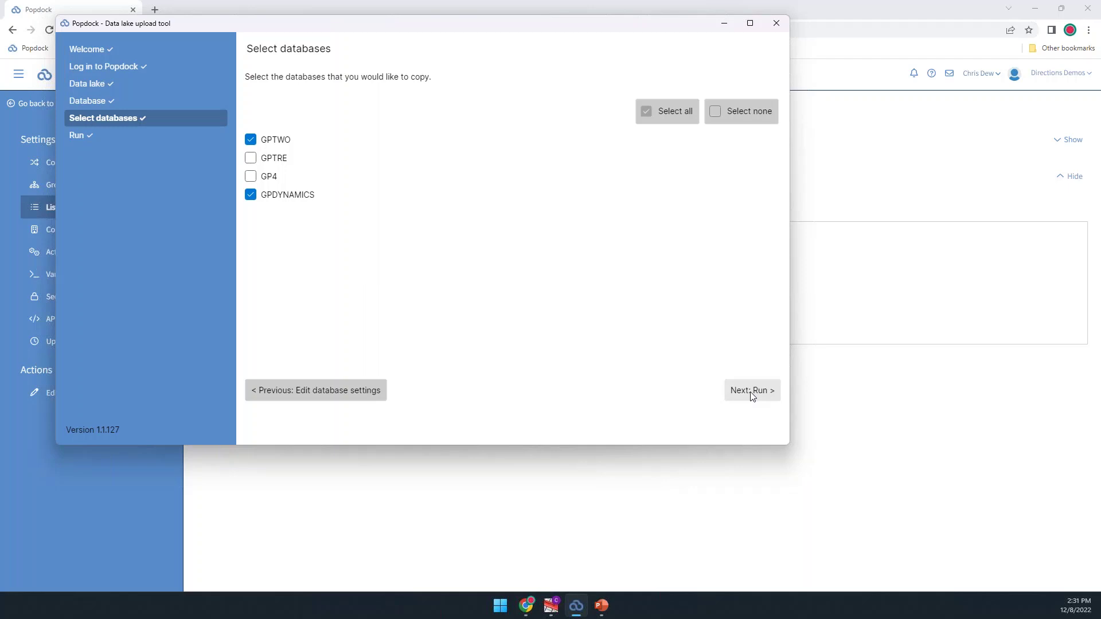
click(752, 396)
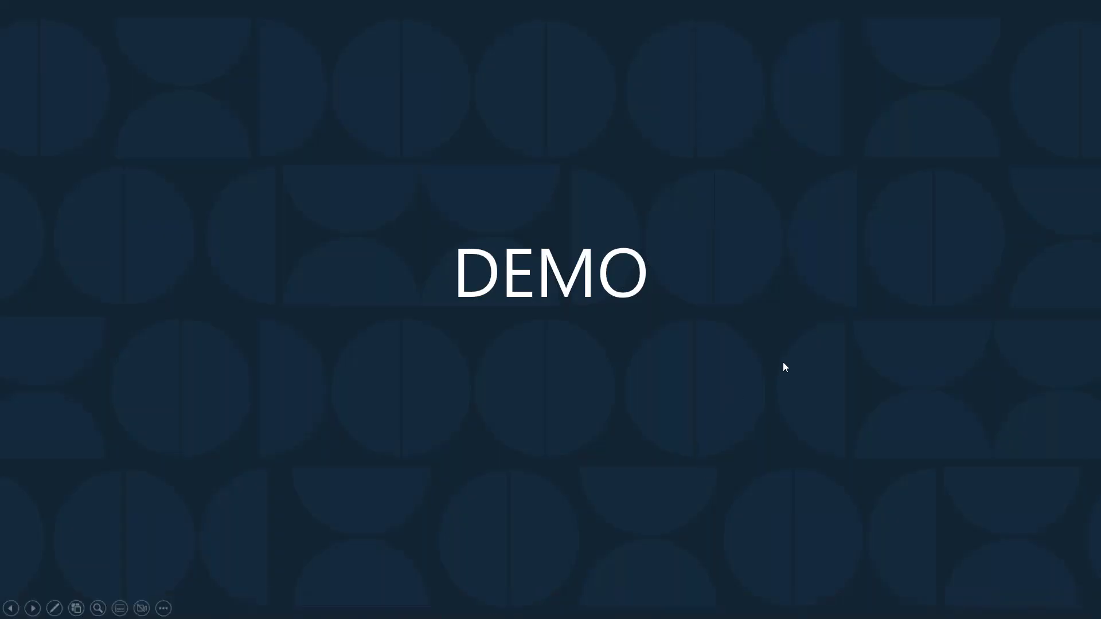
click(784, 367)
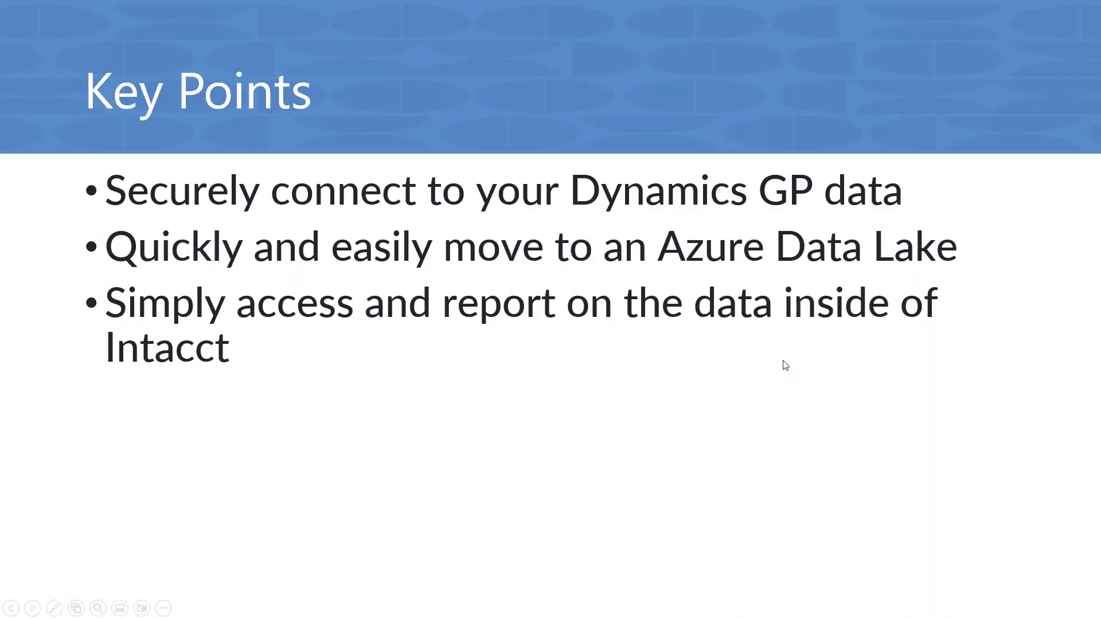